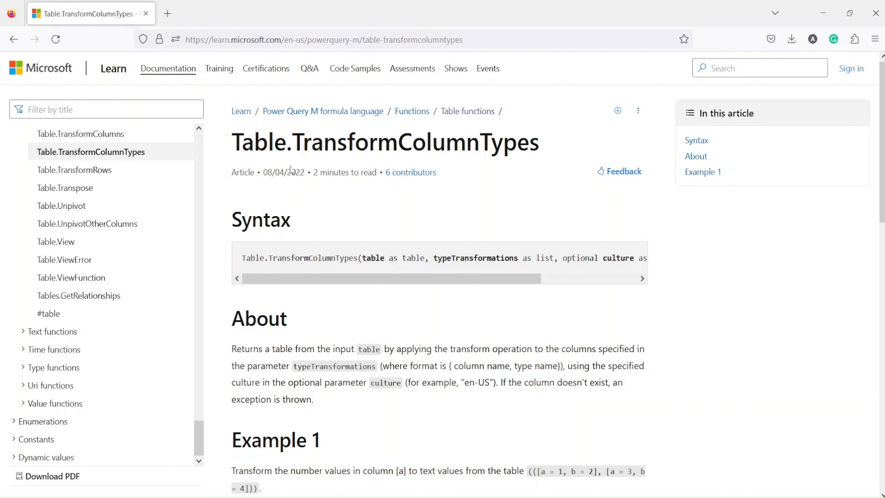
Step: Read the full syntax of Table.TransformColumnTypes, including its table, typeTransformations and optional culture parameters
drag(225, 130, 549, 161)
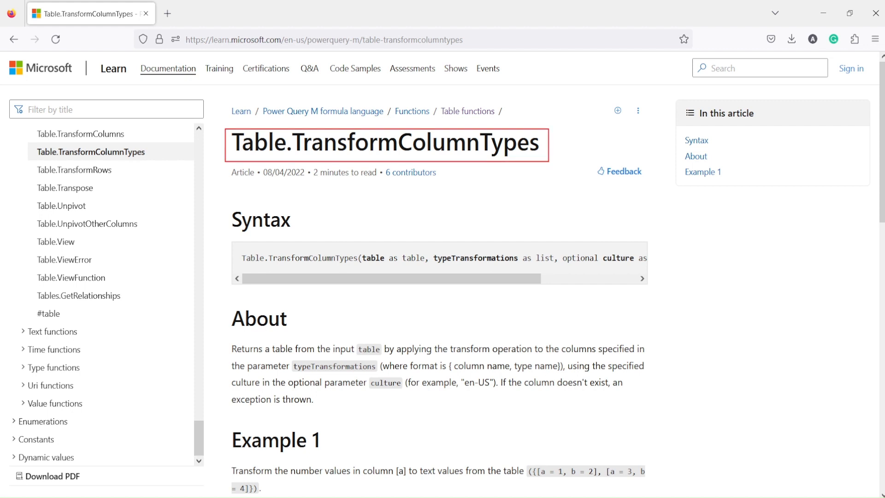
drag(331, 279, 334, 280)
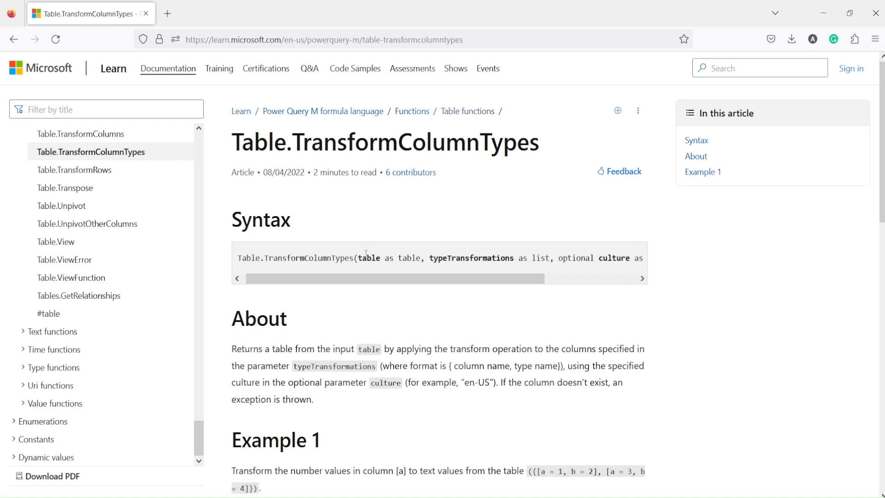
drag(493, 279, 465, 286)
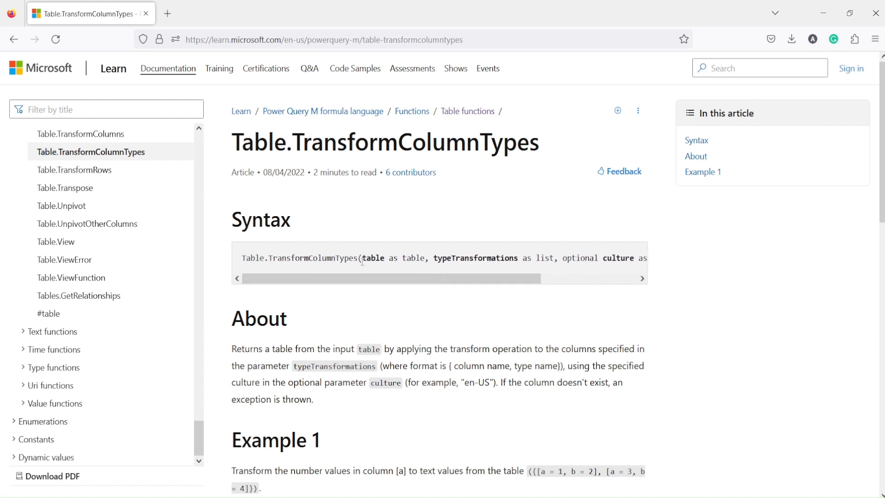
mouse_move(241, 251)
mouse_down()
mouse_move(356, 269)
mouse_move(629, 265)
mouse_up()
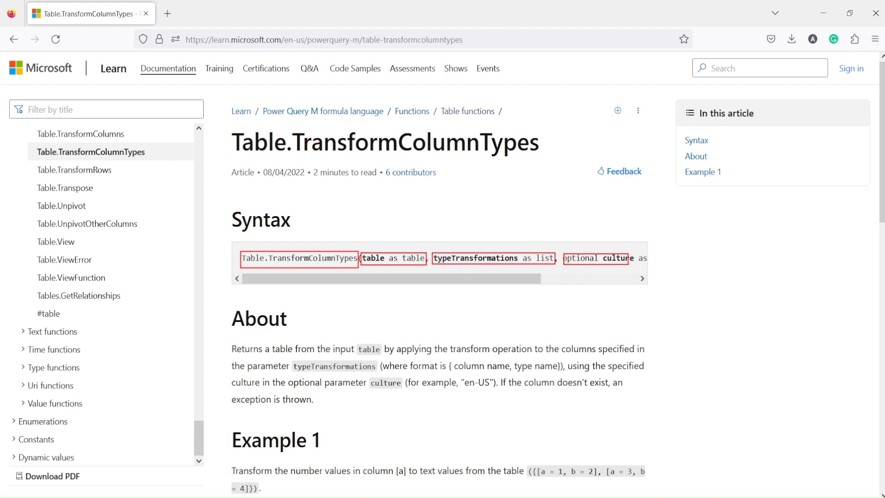
key(Escape)
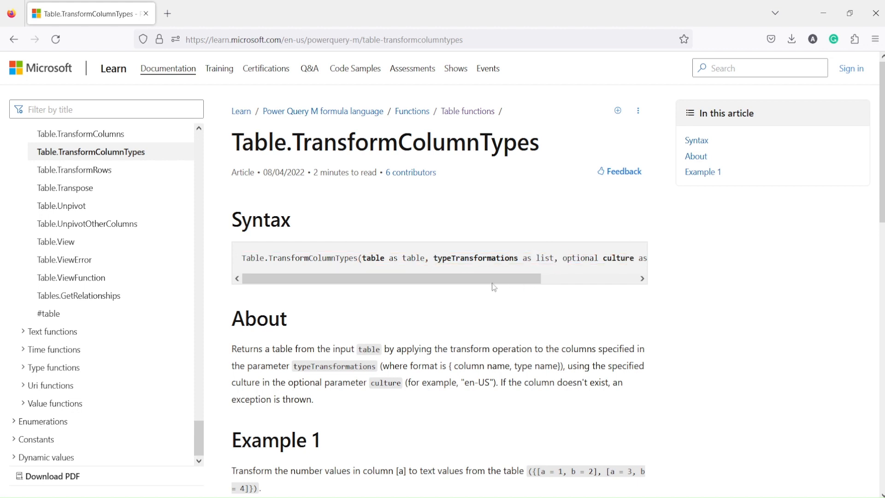
drag(507, 279, 605, 278)
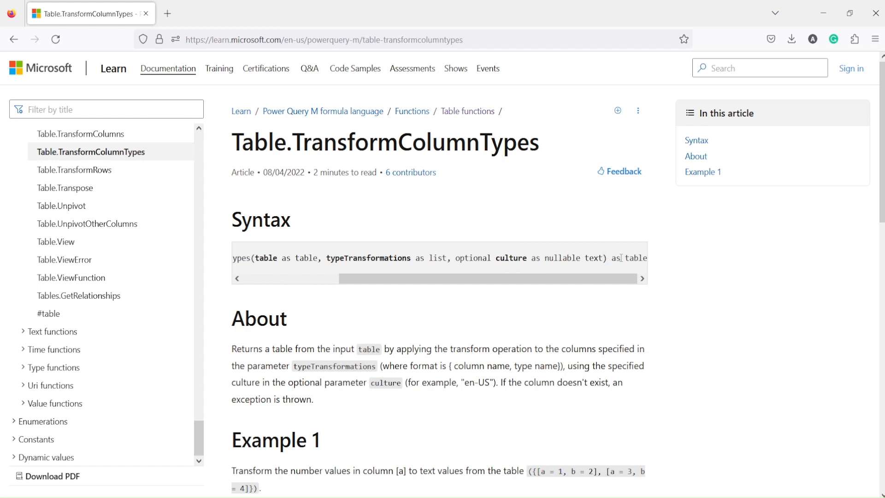
drag(514, 278, 383, 292)
Step: Examine the usage code and output of Example 1, which converts column a to text with the en-US culture
scroll(384, 251, down, 6)
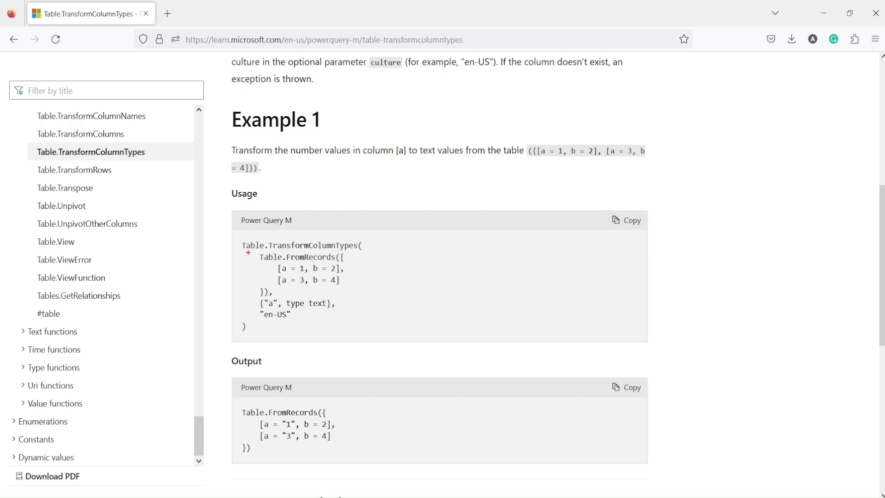
drag(248, 253, 301, 284)
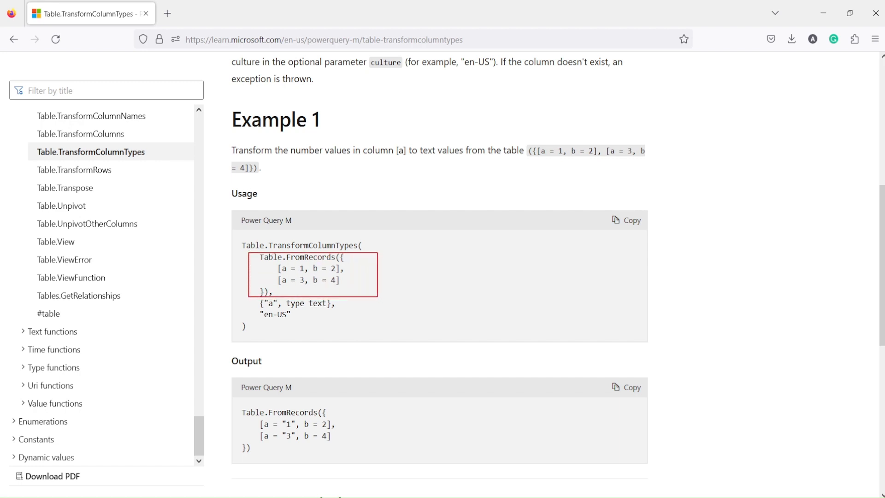
drag(236, 242, 358, 253)
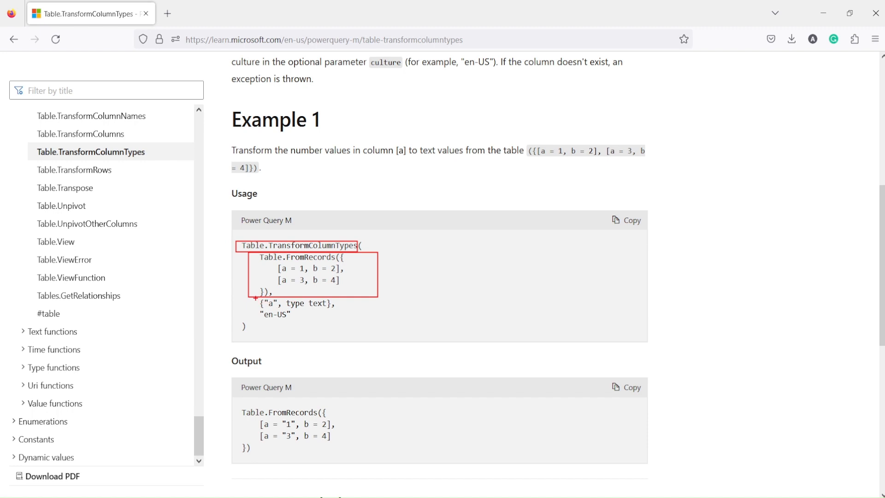
drag(256, 298, 340, 310)
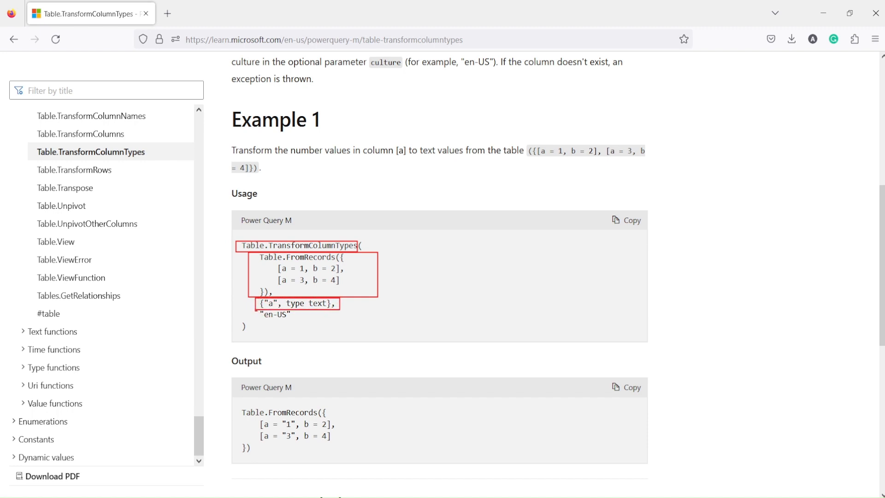
drag(255, 310, 299, 322)
mouse_move(240, 403)
mouse_down()
mouse_move(266, 436)
mouse_move(350, 453)
mouse_move(354, 463)
mouse_up()
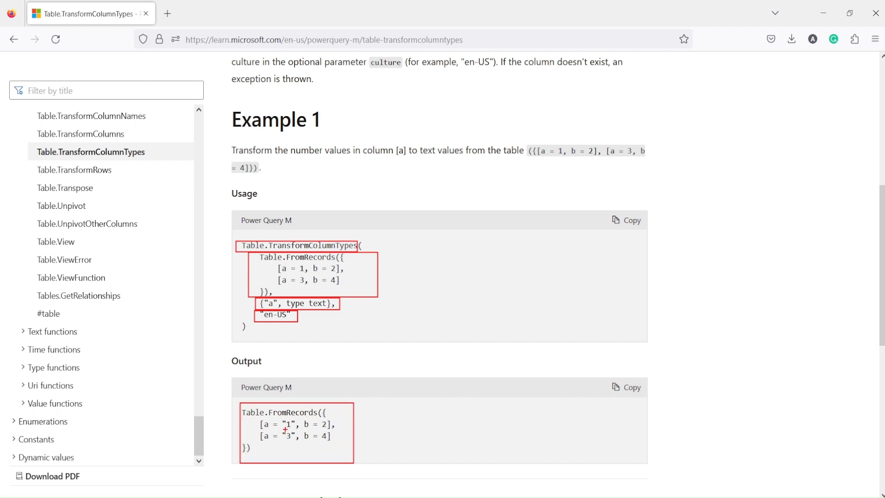
key(Escape)
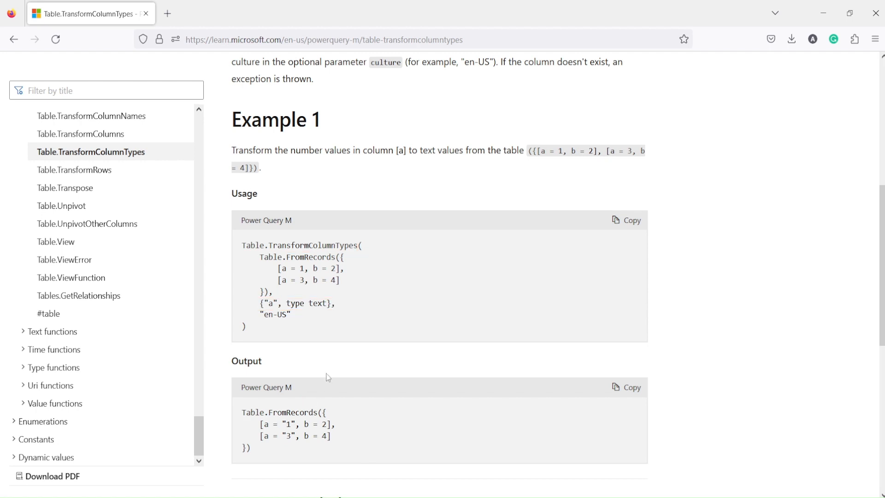
scroll(331, 374, down, 3)
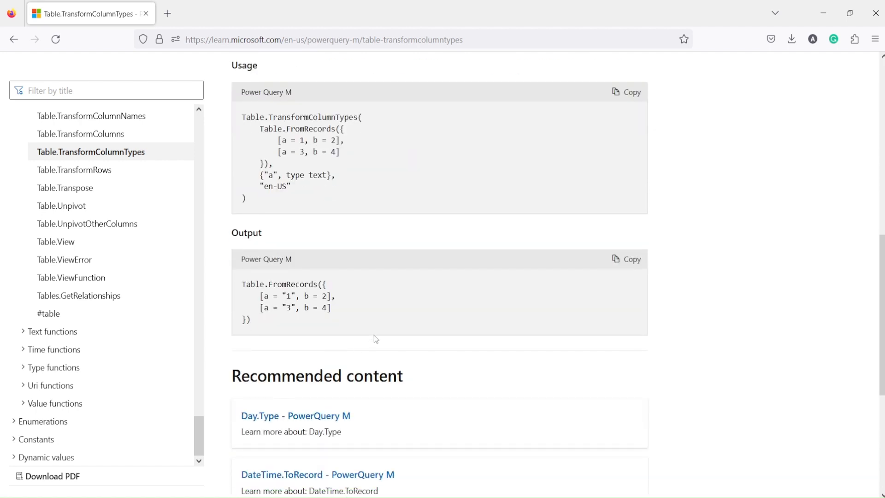
Step: Copy the complete Table.TransformColumnTypes usage code from Example 1
scroll(376, 338, up, 1)
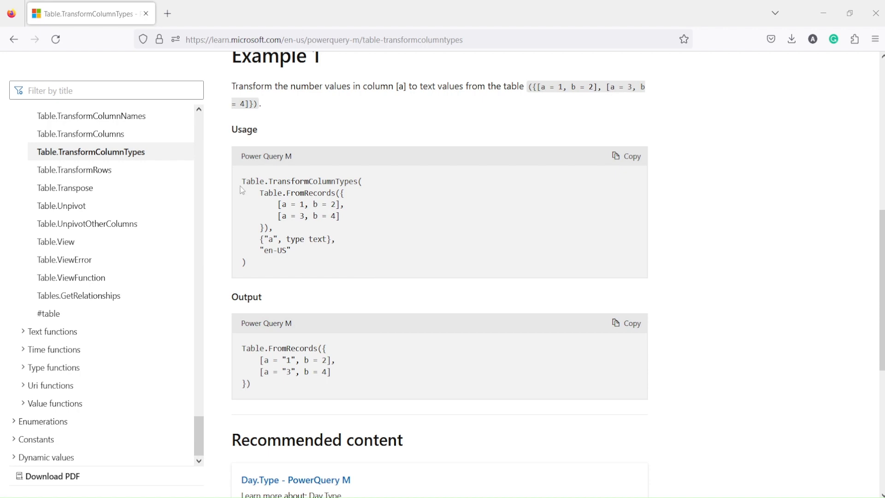
drag(241, 179, 279, 277)
key(ctrl+c)
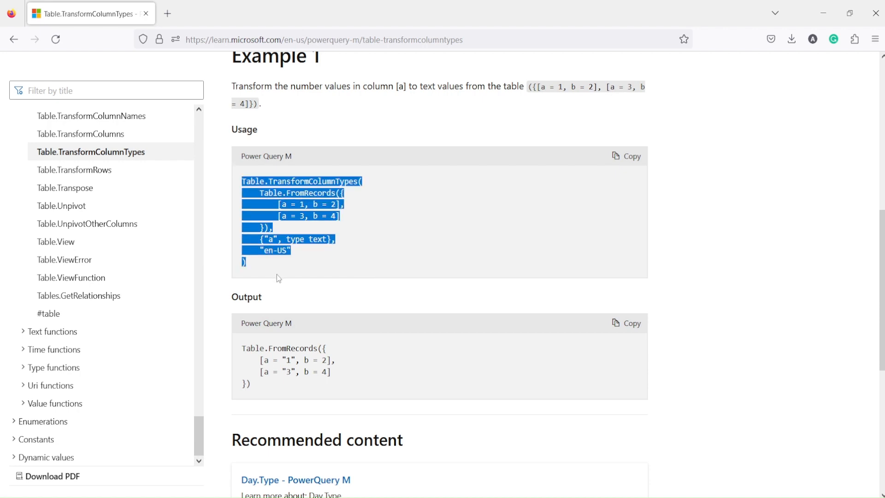
Step: Switch to Power BI Desktop and open the Power Query Editor for the Power Query Table Functions file
key(alt+Tab)
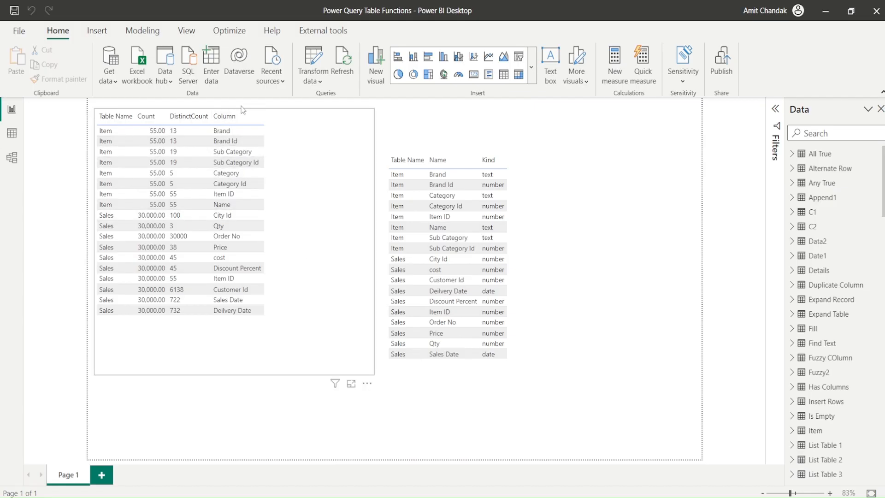
click(320, 85)
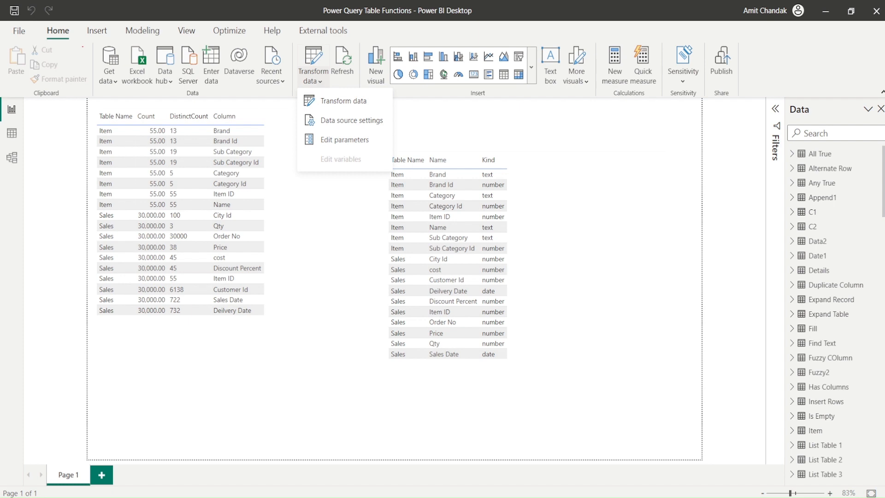
drag(46, 28, 78, 44)
mouse_move(298, 42)
mouse_down()
mouse_move(328, 85)
mouse_move(380, 114)
mouse_up()
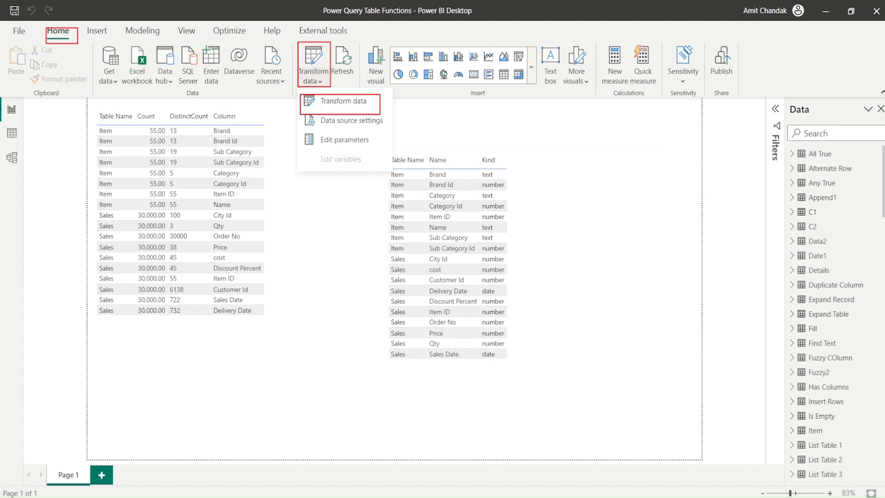
click(344, 102)
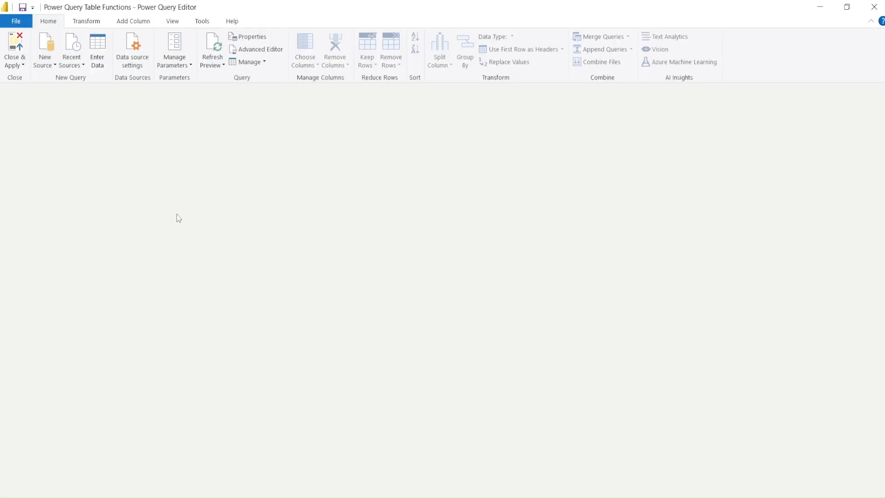
scroll(103, 208, down, 10)
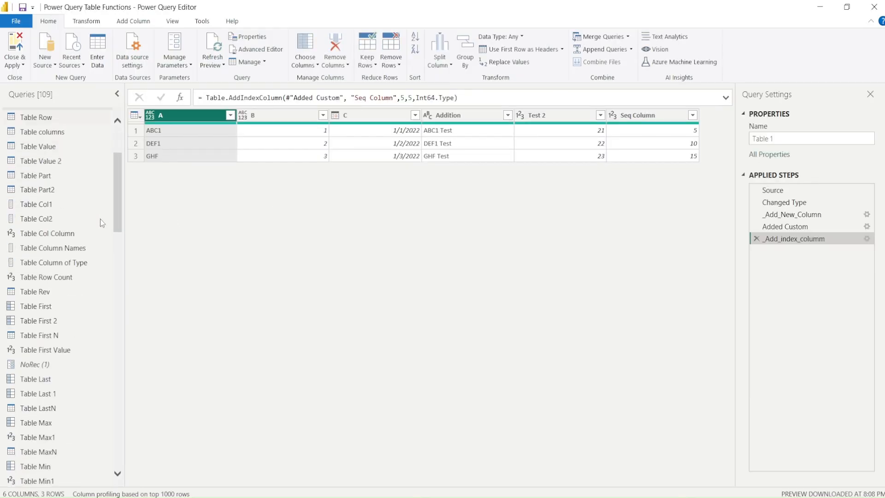
scroll(101, 218, down, 15)
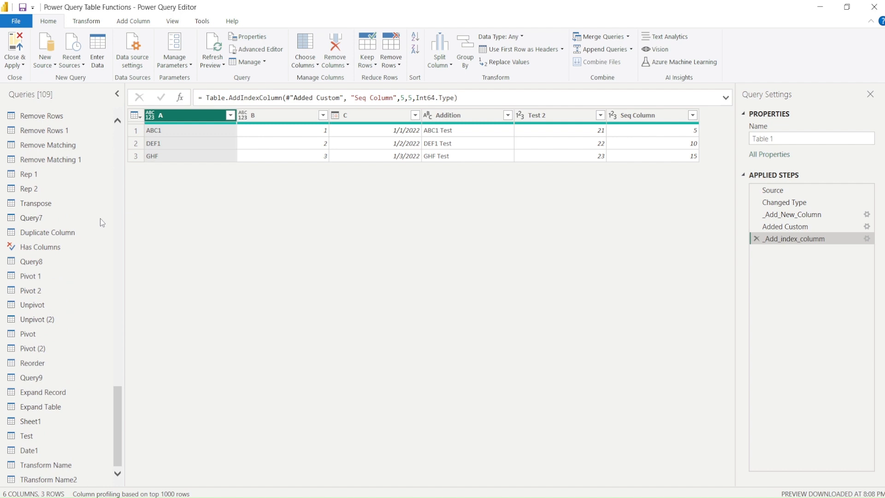
click(49, 65)
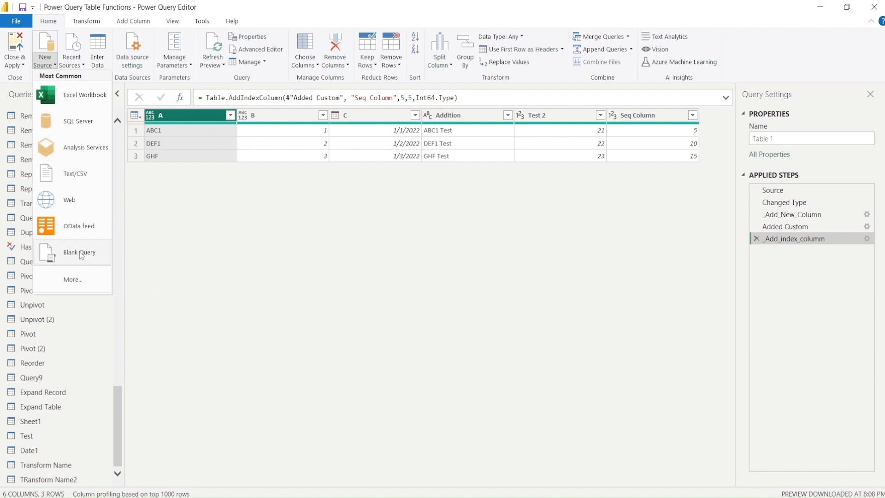
mouse_move(38, 16)
mouse_down()
mouse_move(65, 26)
mouse_move(60, 79)
mouse_move(61, 71)
mouse_up()
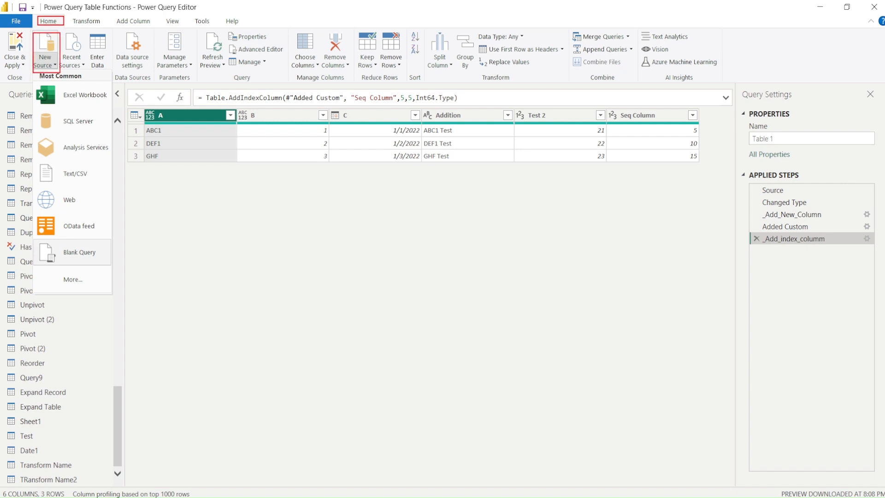
drag(35, 241, 101, 266)
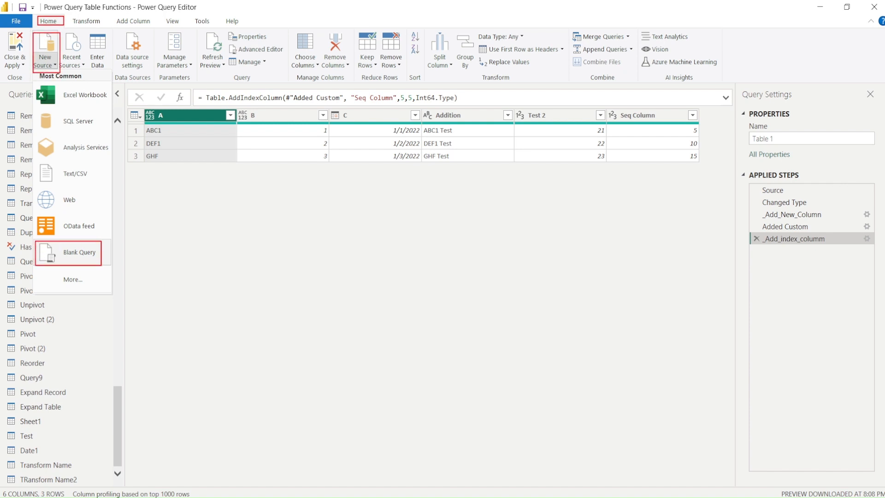
key(Escape)
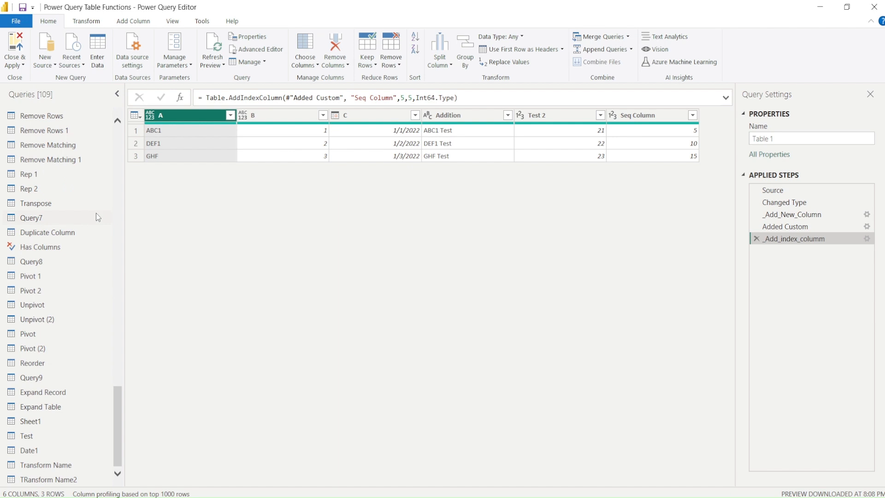
Step: Create a new blank query and rename it Transform Type
click(45, 54)
click(76, 258)
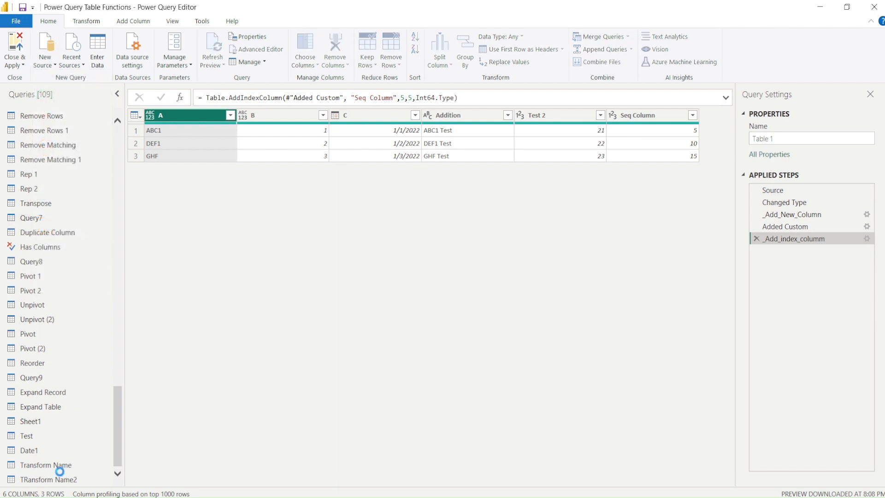
double_click(33, 481)
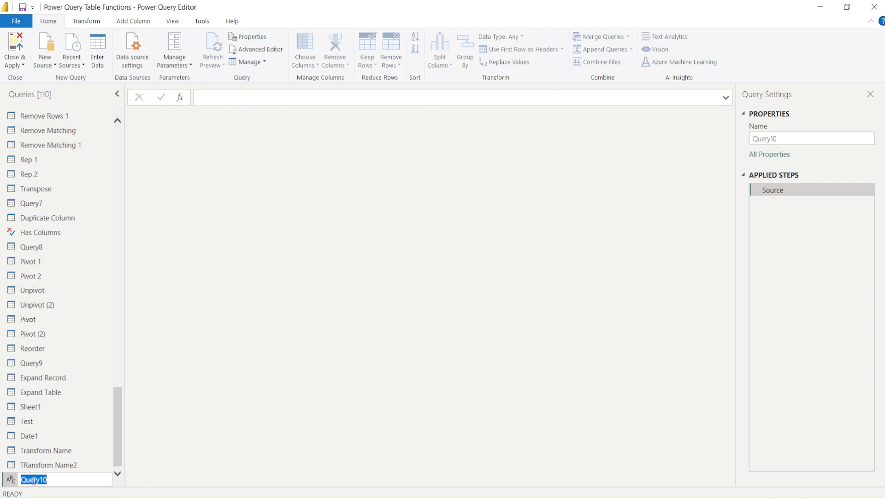
text(Tranform)
key(BackSpace)
key(BackSpace)
key(BackSpace)
key(BackSpace)
text(sform Type)
click(168, 411)
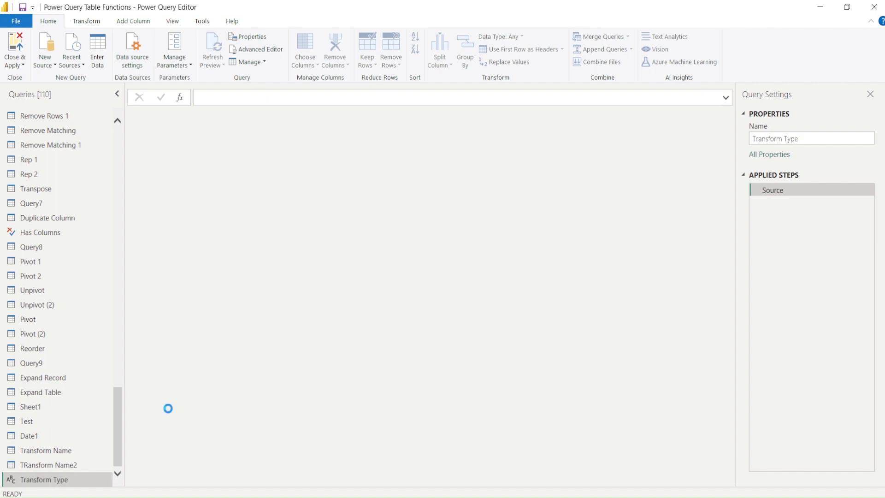
Step: Open the Transform Type query's code in the Advanced Editor and replace the empty Source value with the copied example code
right_click(64, 482)
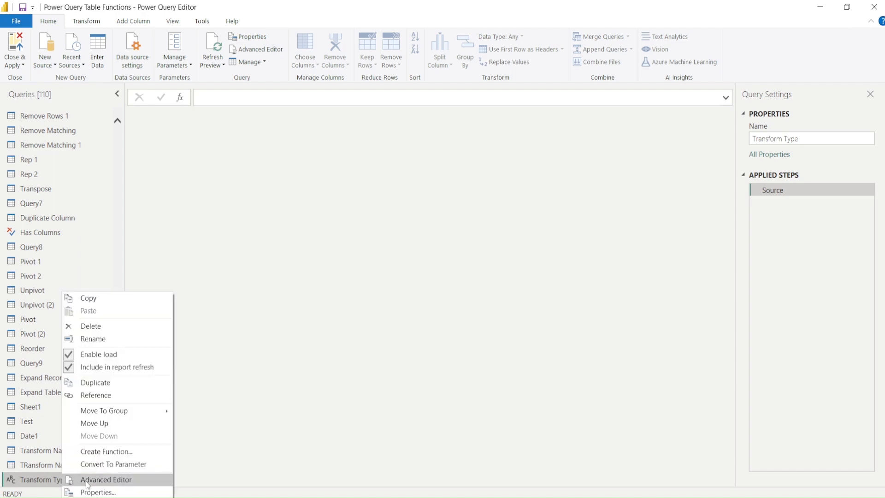
click(87, 479)
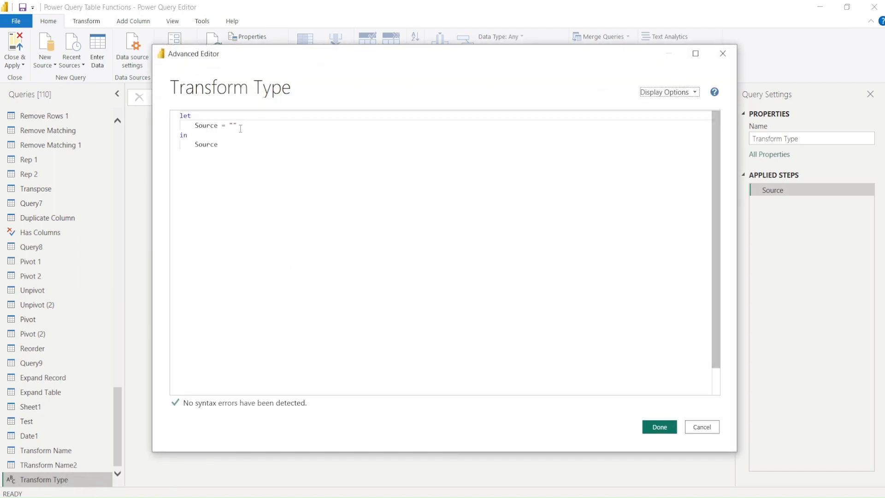
double_click(233, 125)
key(ctrl+v)
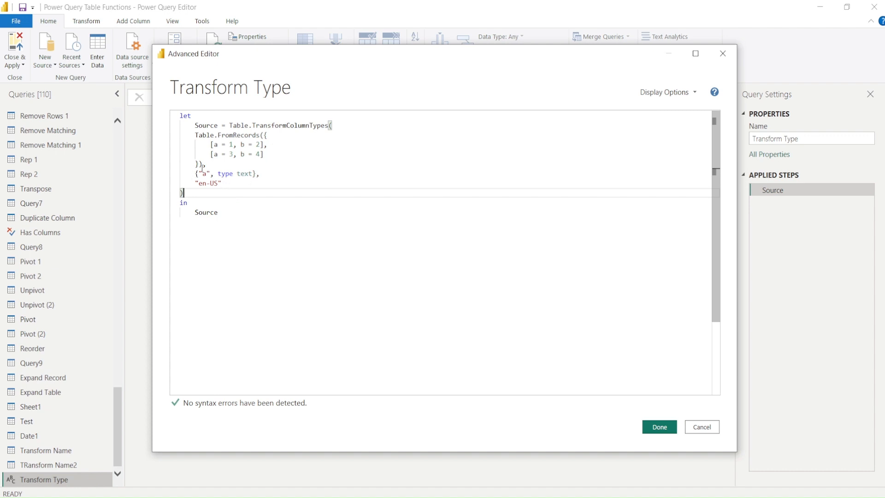
Step: Remove the Table.TransformColumnTypes wrapper and its type and culture arguments, leaving only Table.FromRecords as Source, and apply the code
drag(206, 164, 231, 189)
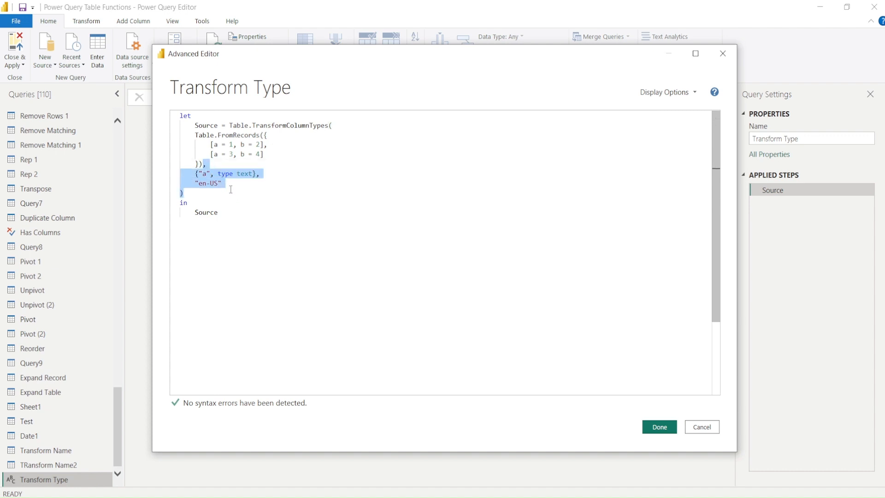
key(Delete)
drag(331, 122, 229, 125)
key(Delete)
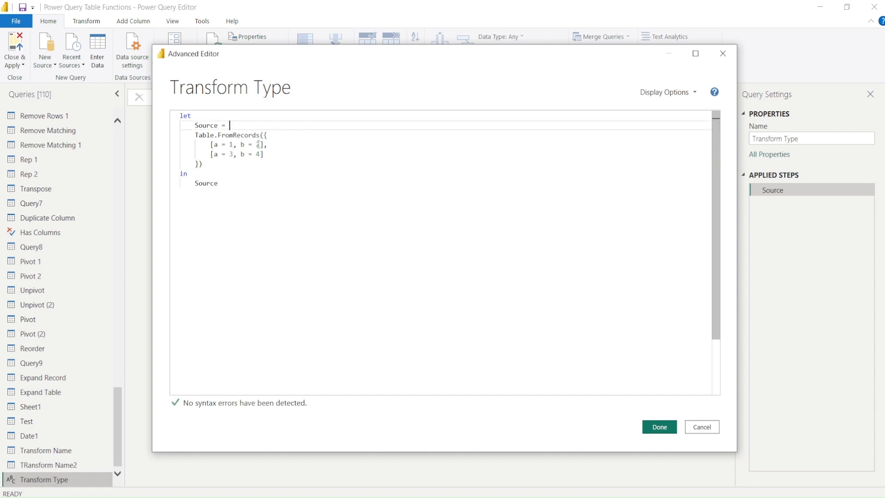
click(659, 428)
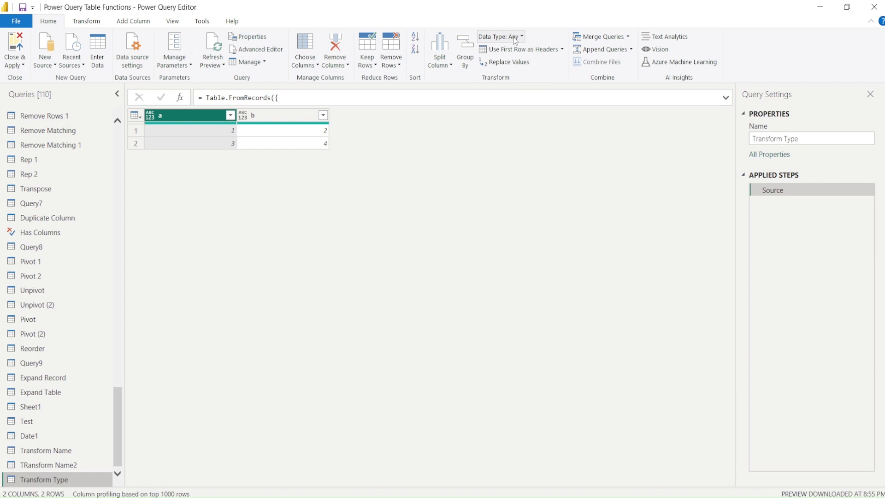
key(ctrl+2)
drag(476, 26, 529, 45)
drag(473, 22, 554, 105)
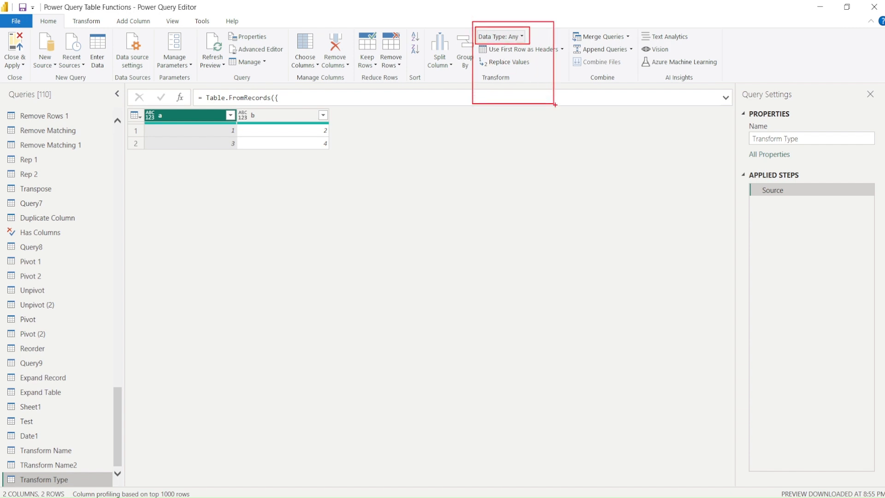
Step: In the Transform Type query's code, add a _transform step after Source containing the copied Table.TransformColumnTypes example
key(Escape)
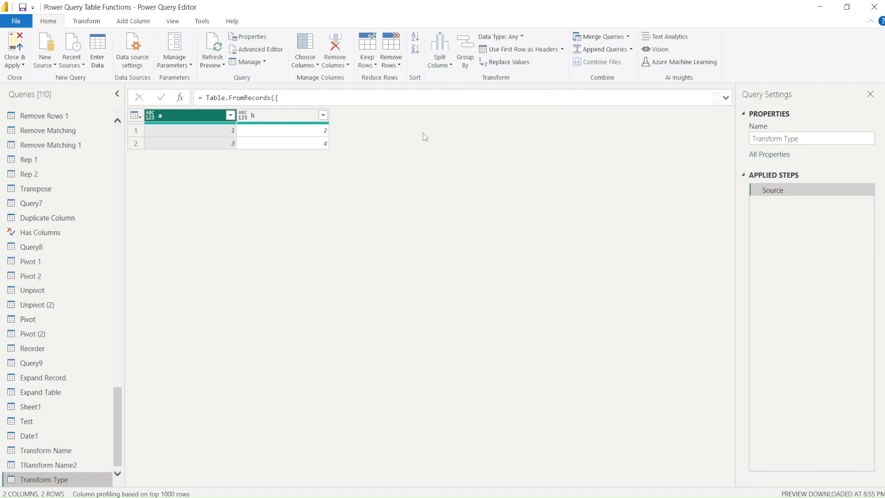
right_click(67, 480)
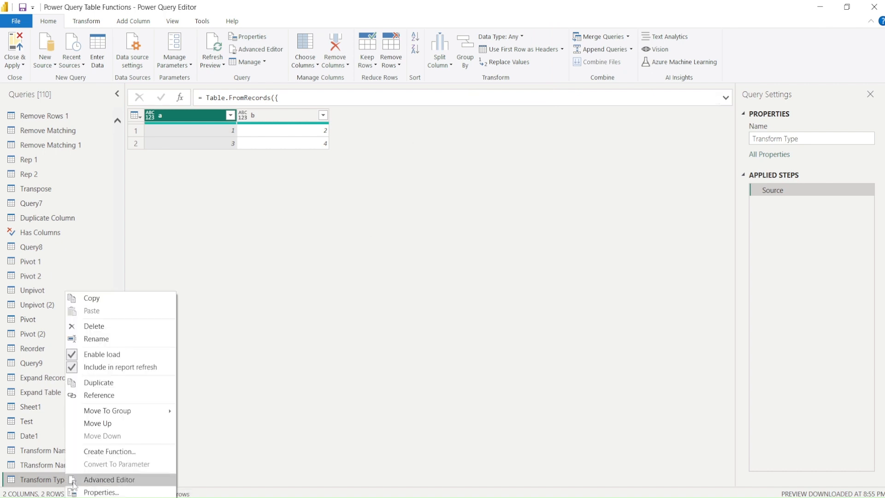
click(109, 478)
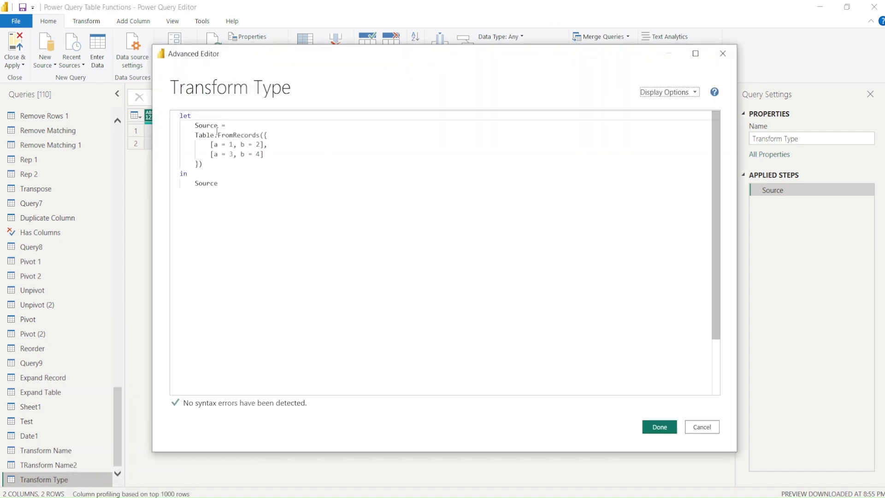
click(195, 133)
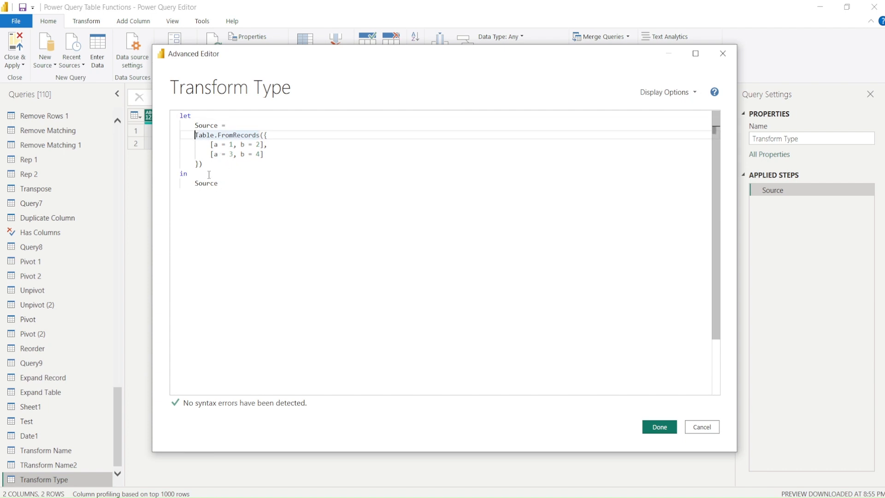
click(210, 166)
text(,)
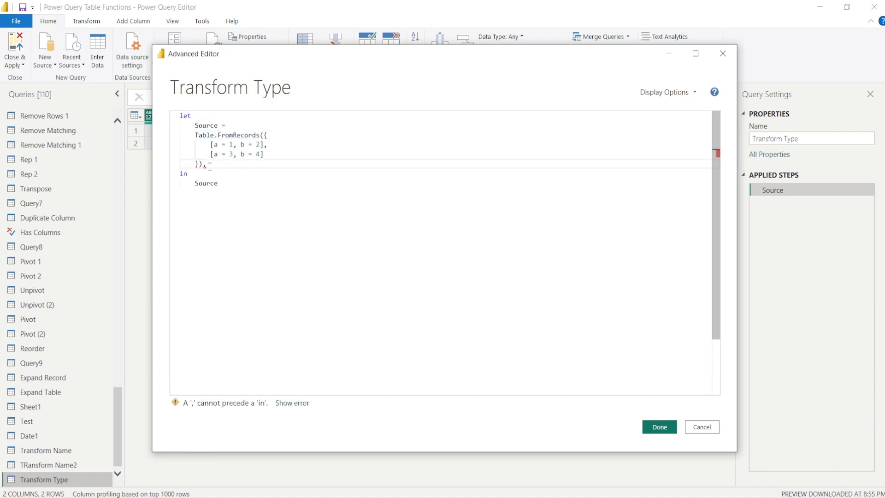
key(Return)
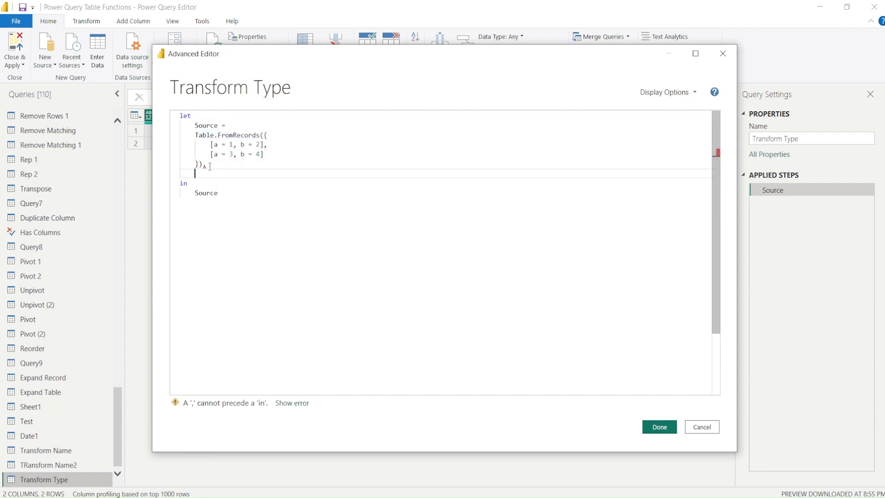
text(_tran)
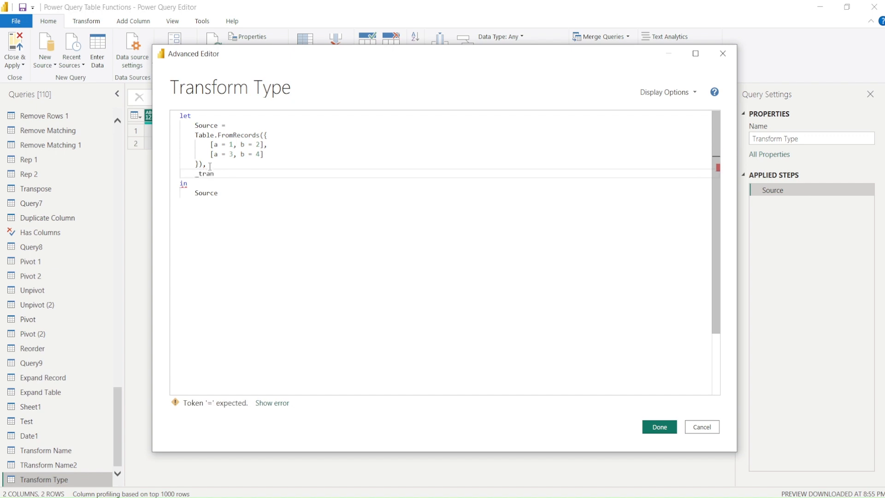
text(sform =)
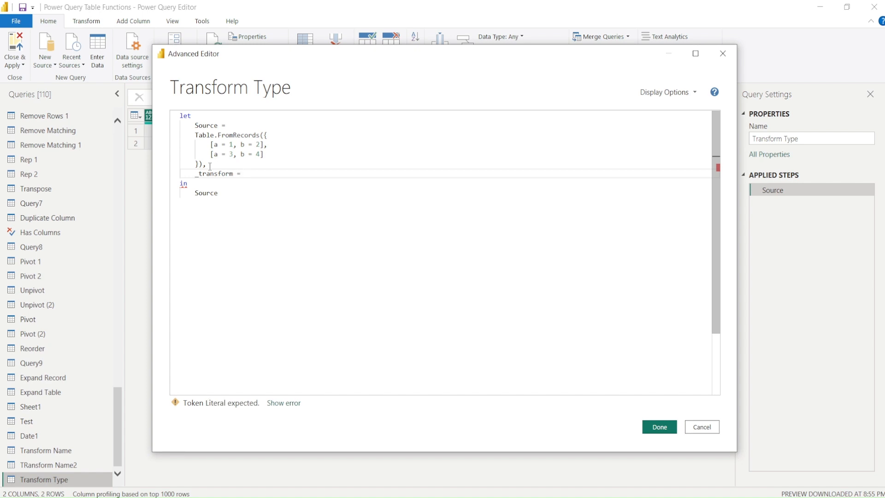
text(Table.TransformColumnTypes(     Table.FromRecords({         [a = 1, b = 2],         [a = 3, b = 4]     }),     {"a", type text},     "en-US" ))
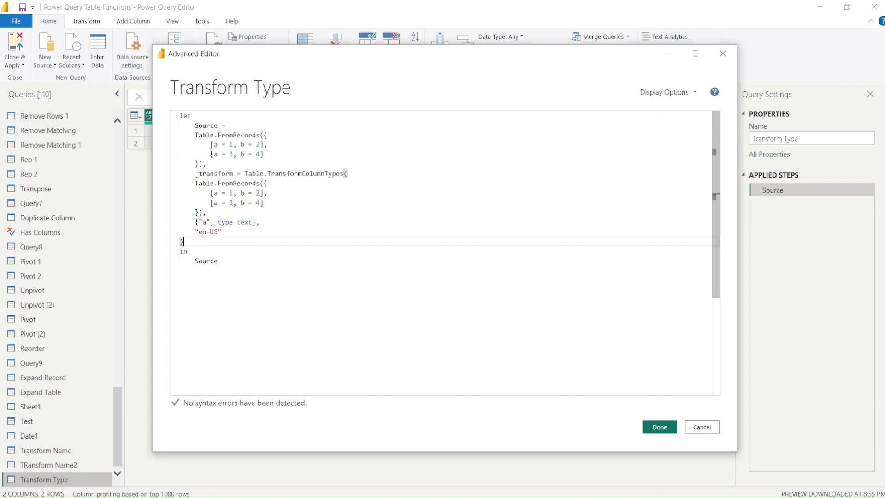
Step: Replace the nested Table.FromRecords block inside the _transform step with a reference to Source
drag(196, 212, 194, 186)
click(199, 202)
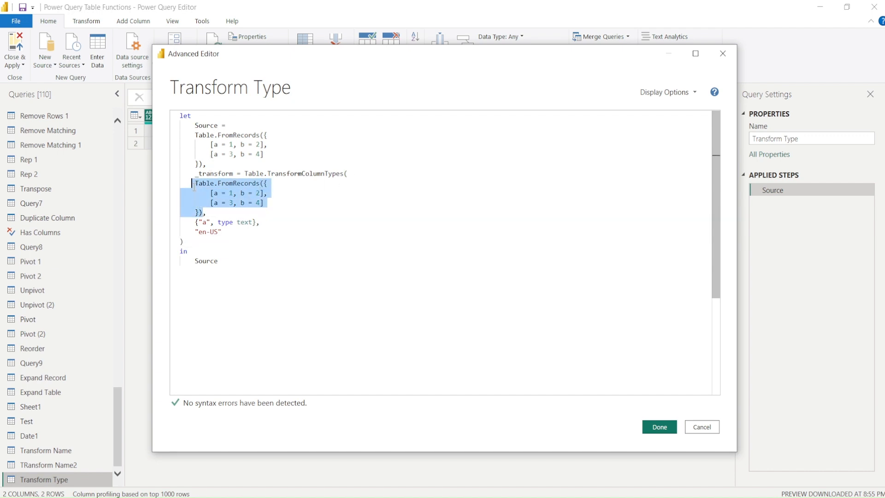
key(Delete)
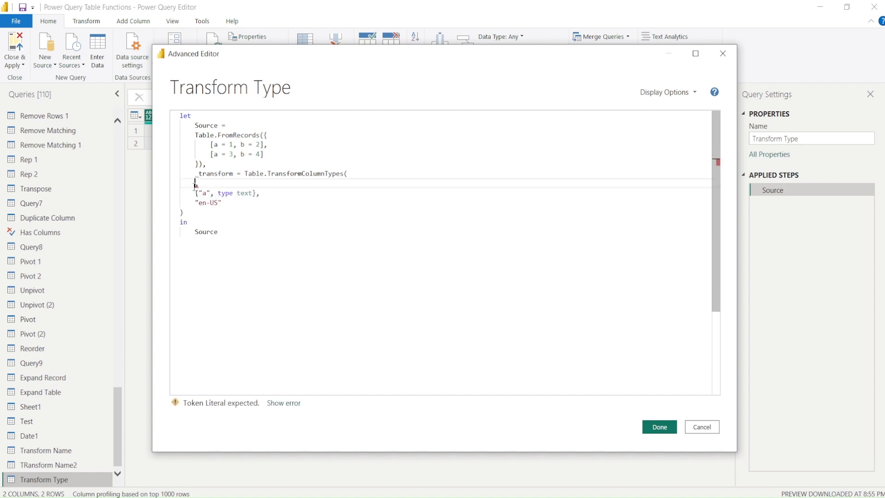
text(Source,)
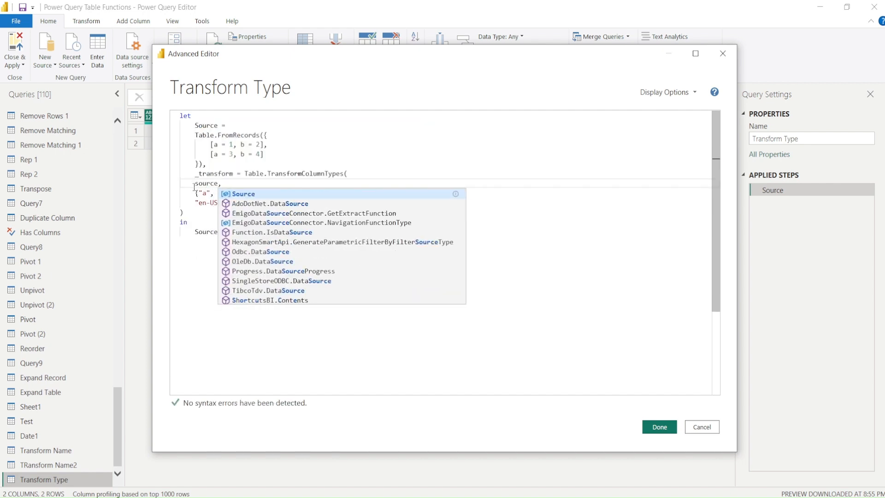
click(236, 193)
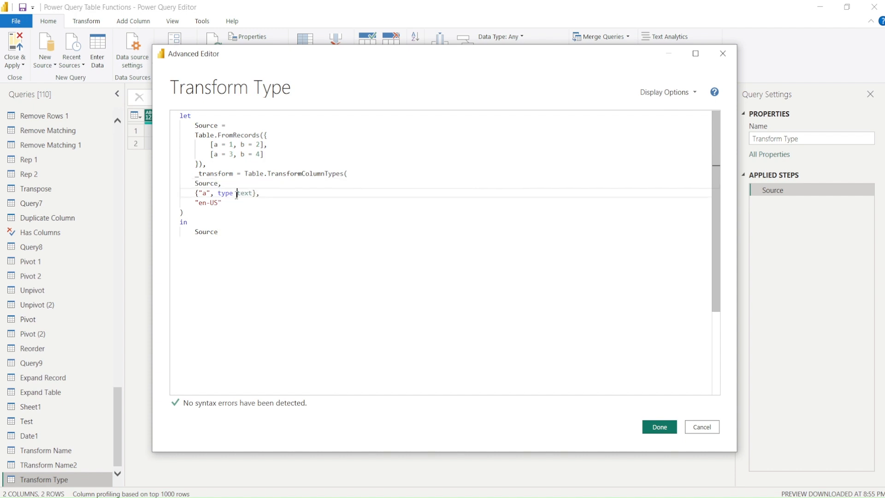
Step: Remove the "en-US" culture argument from the _transform step, keeping {"a", type text}, and apply the code
click(256, 194)
double_click(225, 193)
double_click(241, 193)
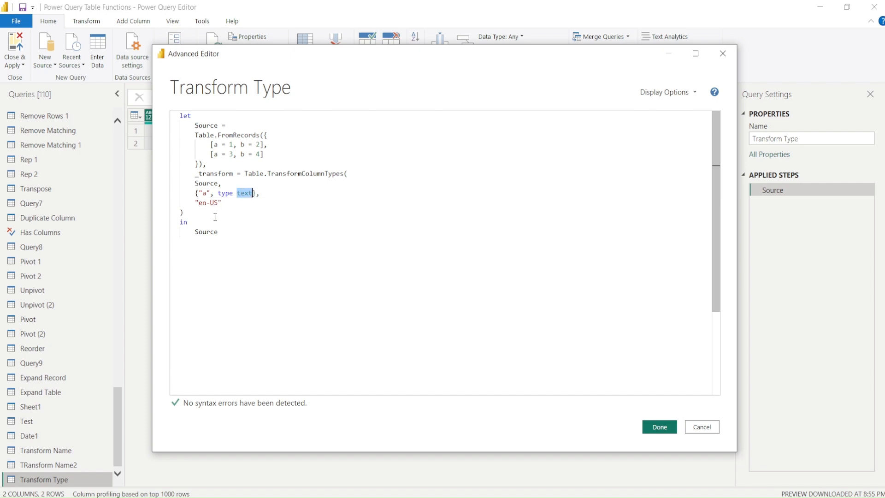
drag(221, 203, 257, 196)
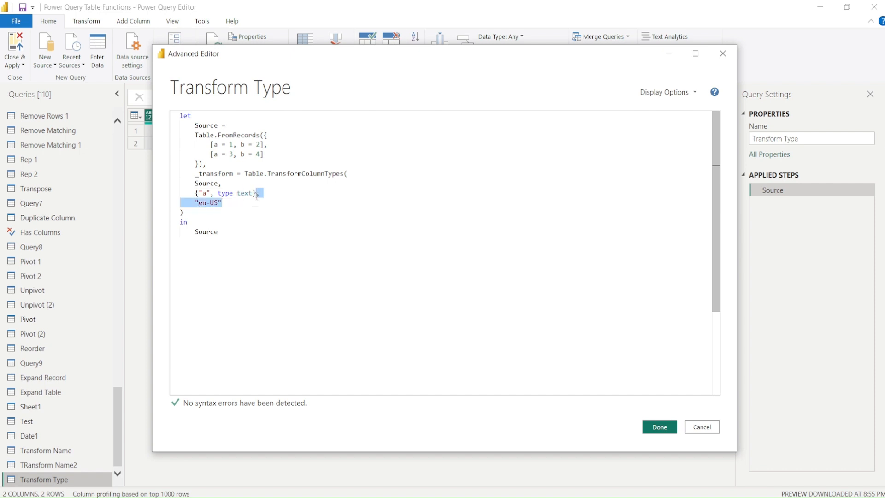
key(BackSpace)
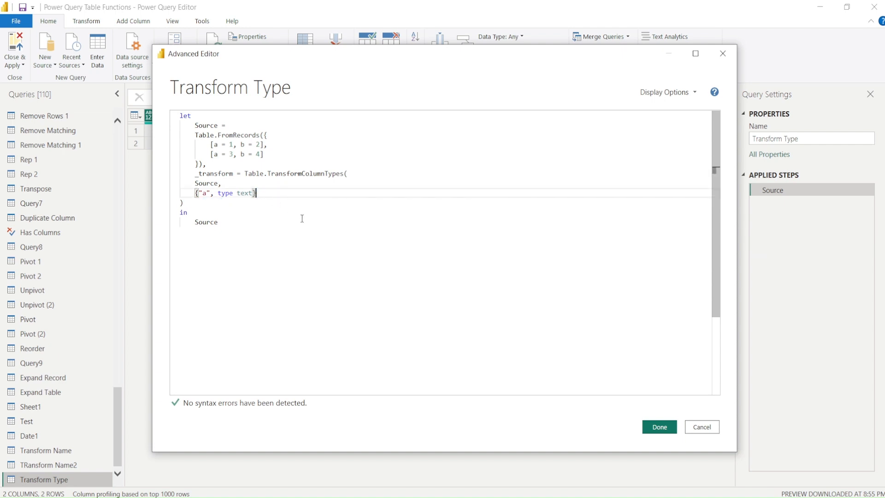
click(660, 427)
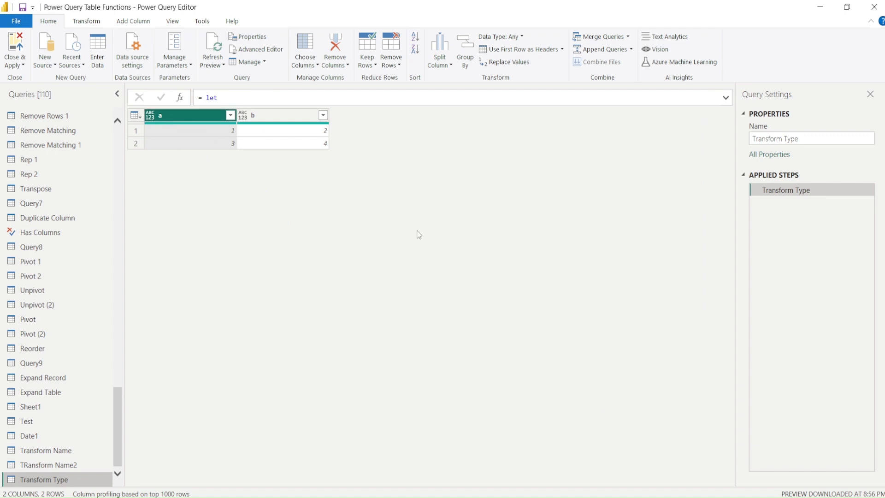
right_click(50, 480)
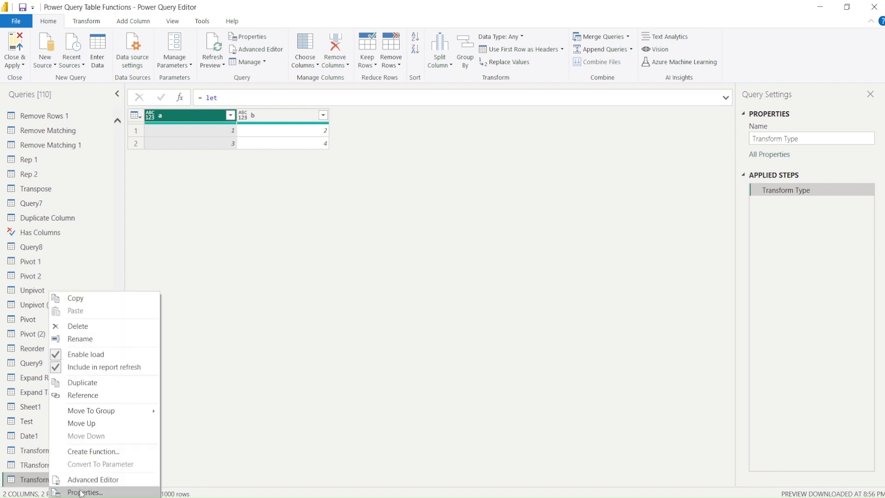
click(79, 491)
click(520, 330)
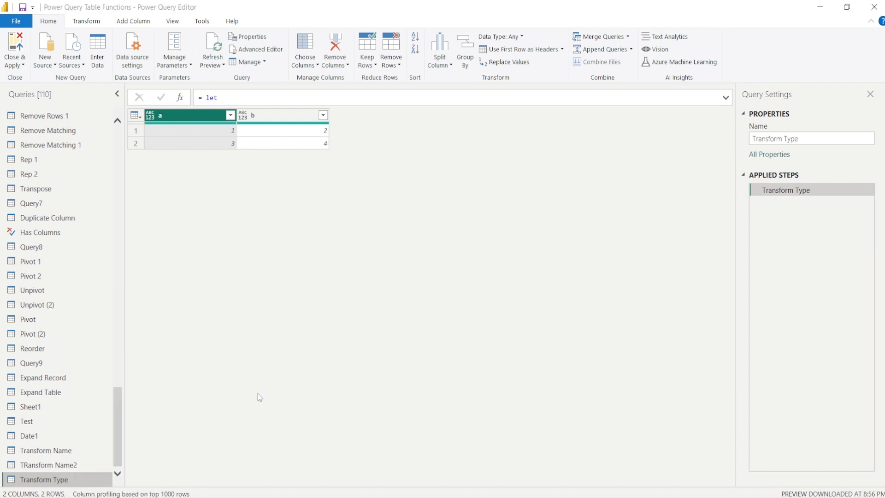
Step: Change the Transform Type query's code to return _transform instead of Source after in, and apply it
right_click(23, 488)
click(65, 479)
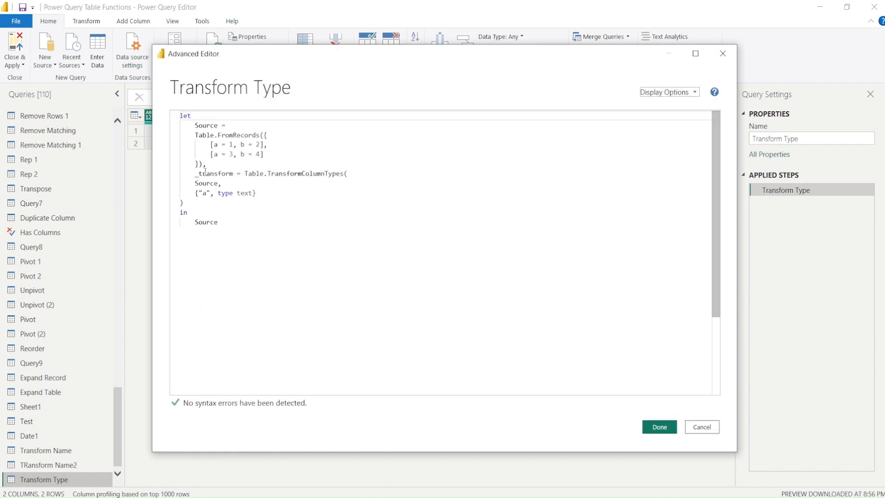
double_click(206, 174)
key(ctrl+c)
double_click(206, 222)
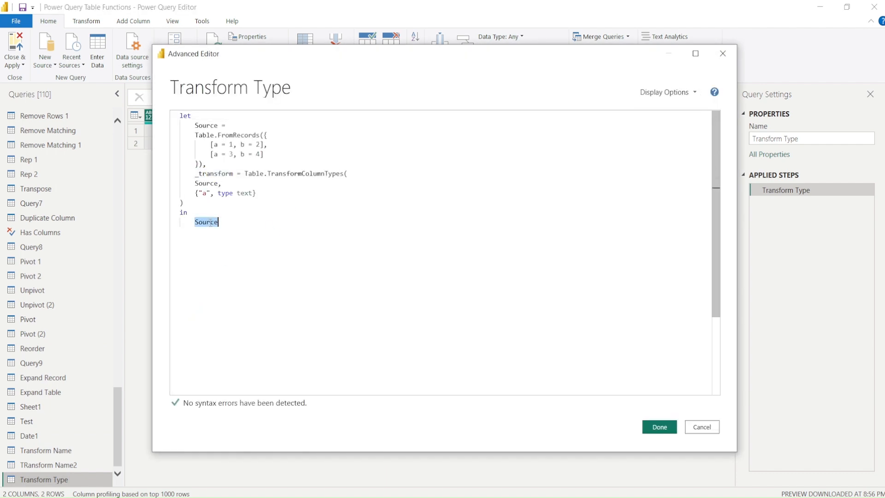
key(ctrl+v)
click(654, 427)
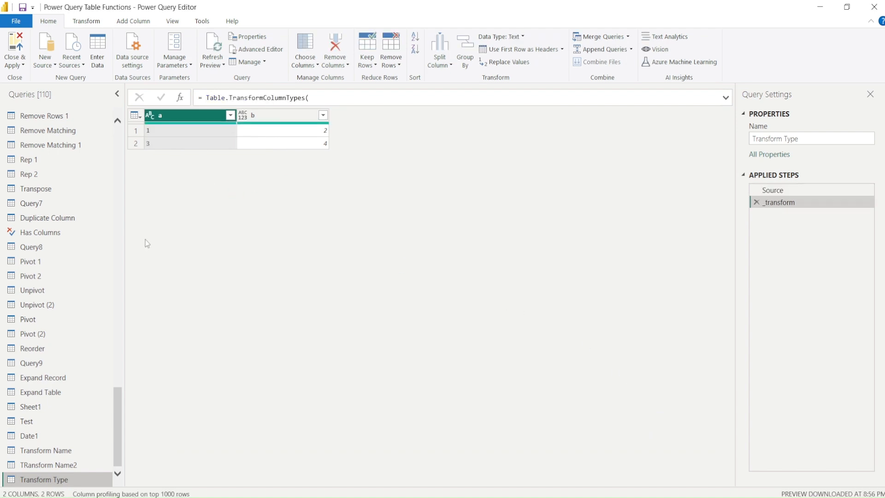
Step: Reopen the Transform Type query's code and add the pair {"b", type text} after the column a pair in _transform
right_click(48, 479)
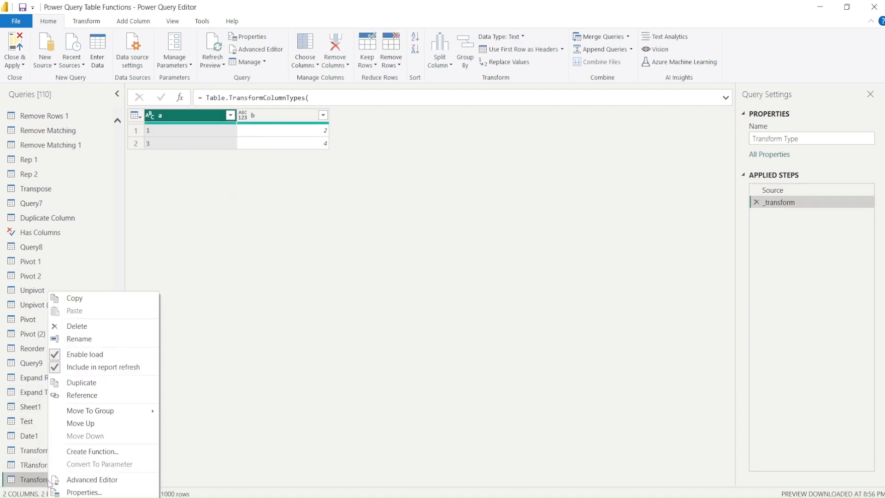
click(74, 480)
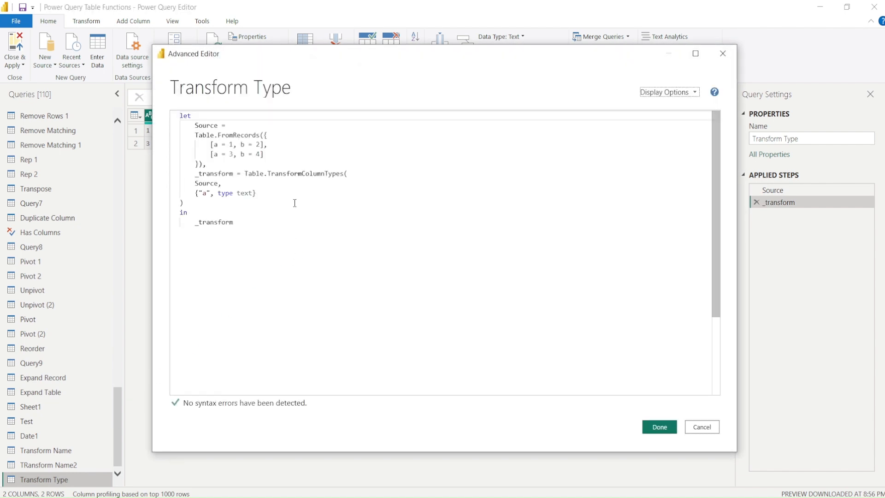
click(268, 193)
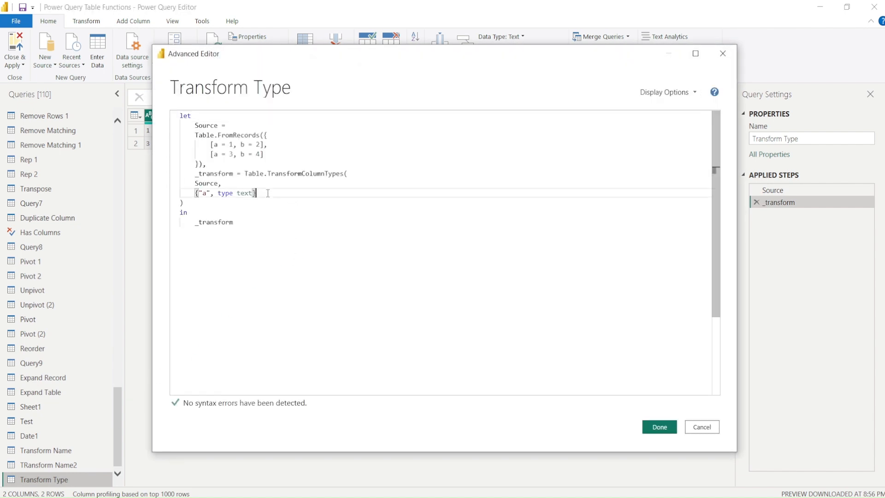
text(, {)
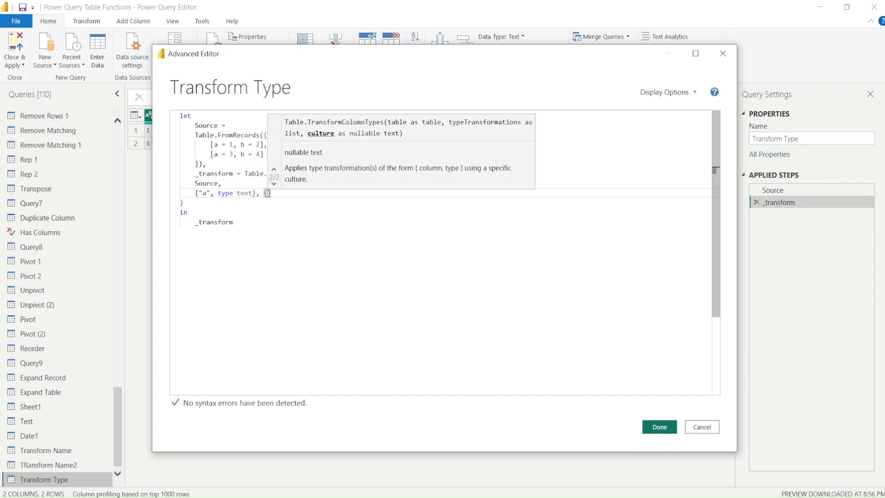
text(")
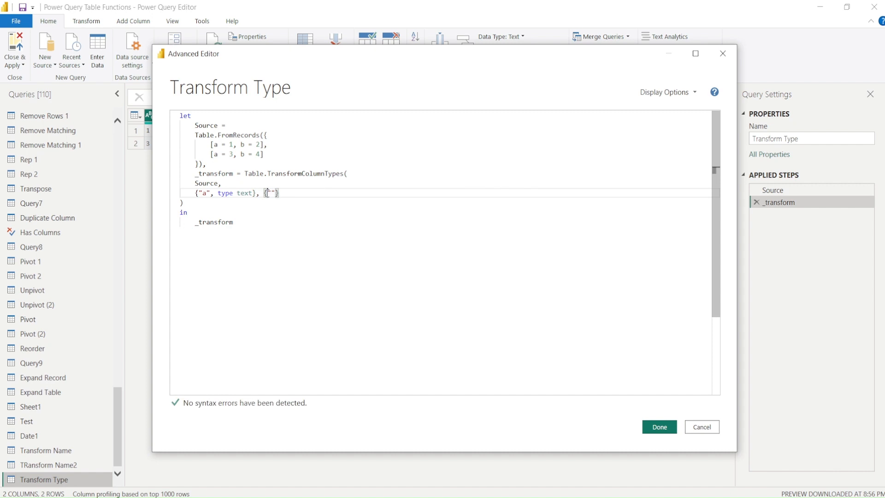
text(b",)
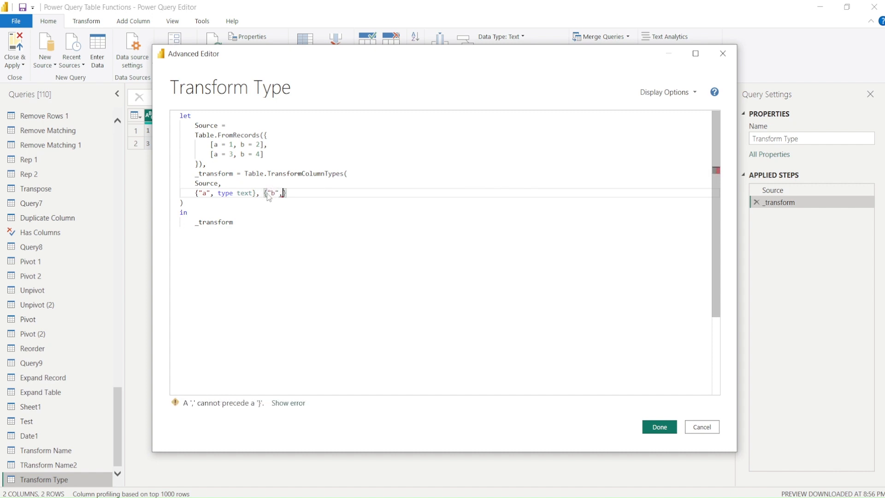
text( Type)
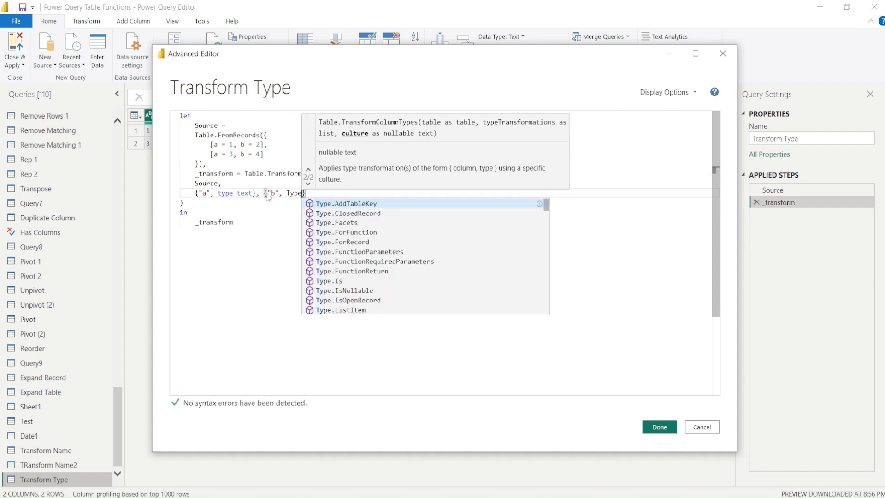
key(BackSpace)
key(BackSpace)
key(BackSpace)
key(BackSpace)
key(BackSpace)
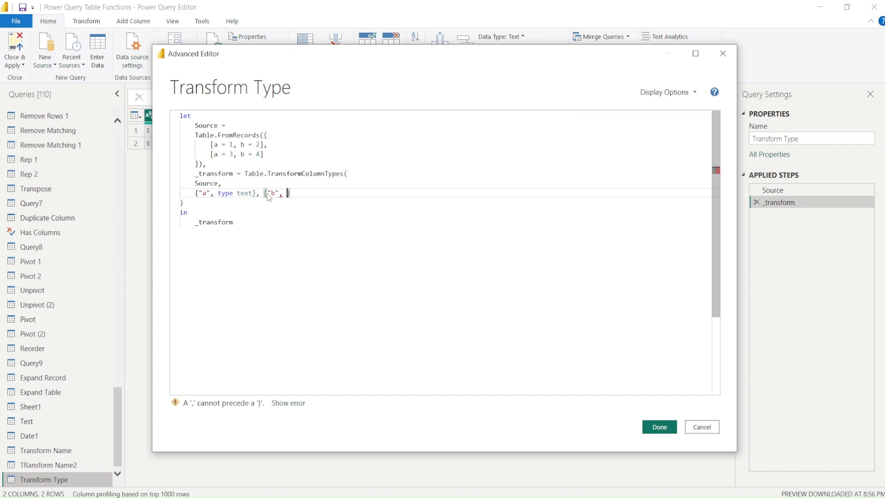
text(type )
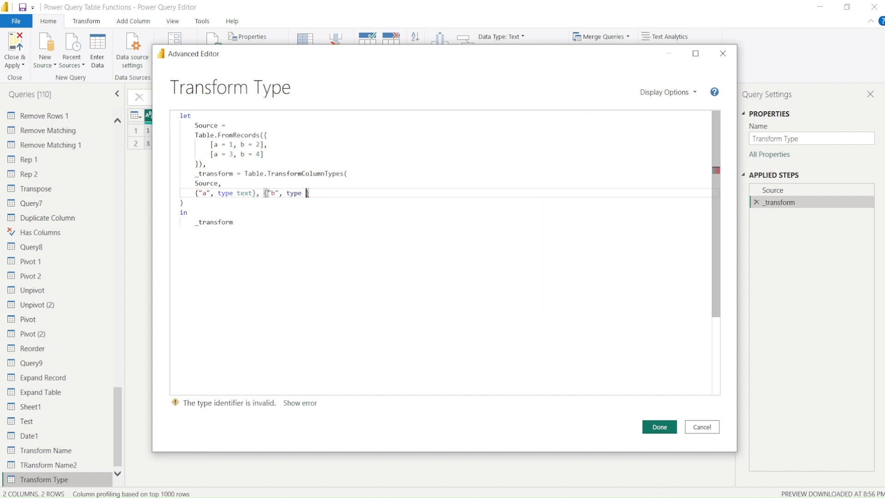
text(text)
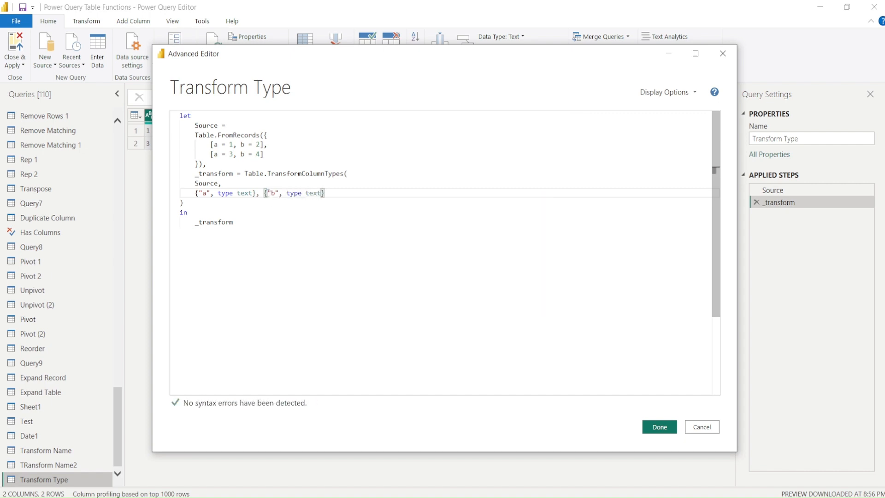
Step: Enclose both column-type pairs in an outer list, {{"a", type text}, {"b", type text}}, apply the formula and select column b
key(ctrl+Return)
key(BackSpace)
text(})
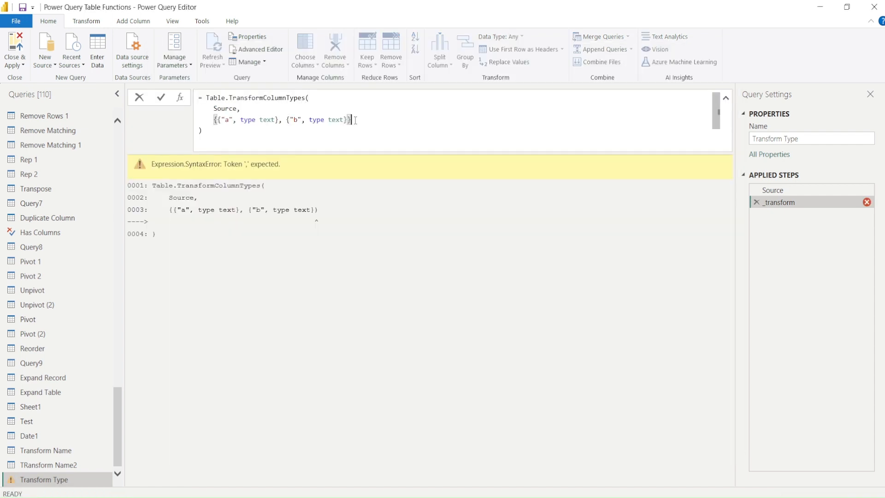
key(Return)
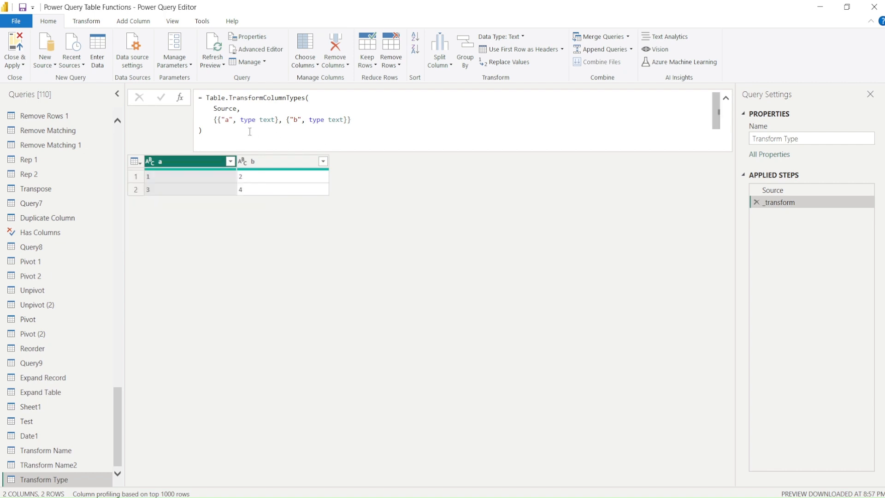
click(246, 164)
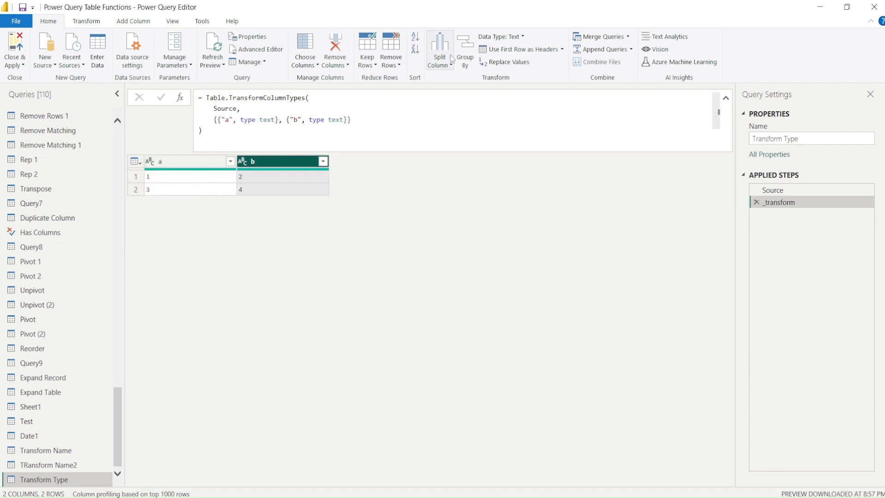
Step: Start a manually entered table named Date2 and rename its first column to Date
click(203, 162)
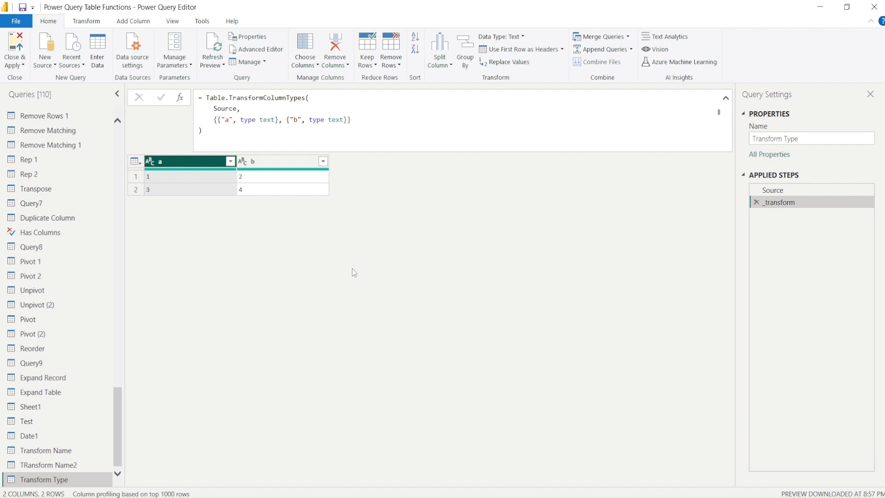
click(105, 68)
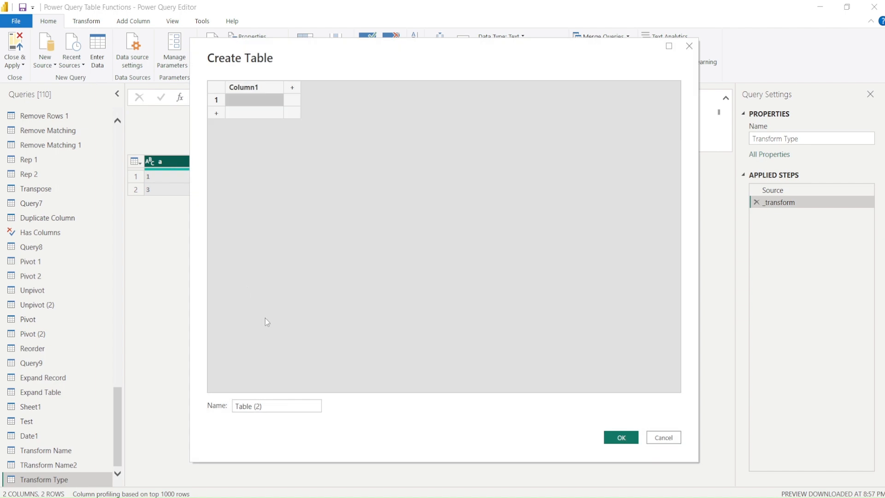
drag(305, 406, 204, 406)
text(Date2)
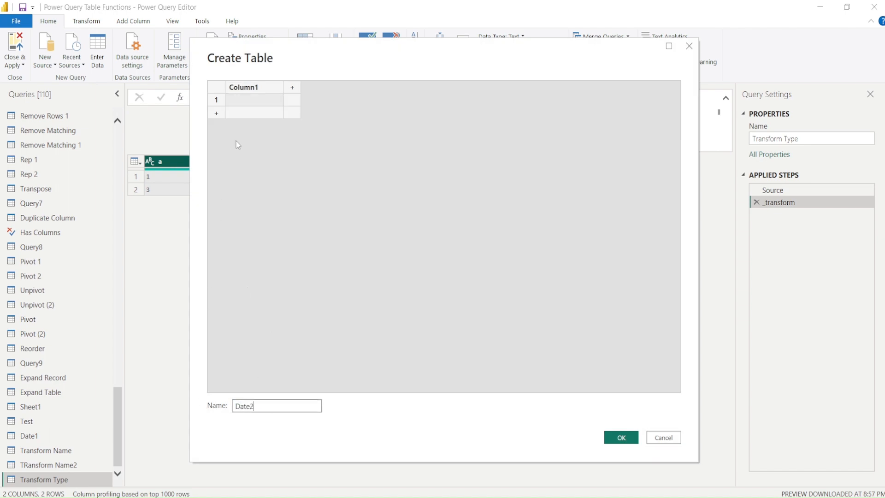
double_click(254, 89)
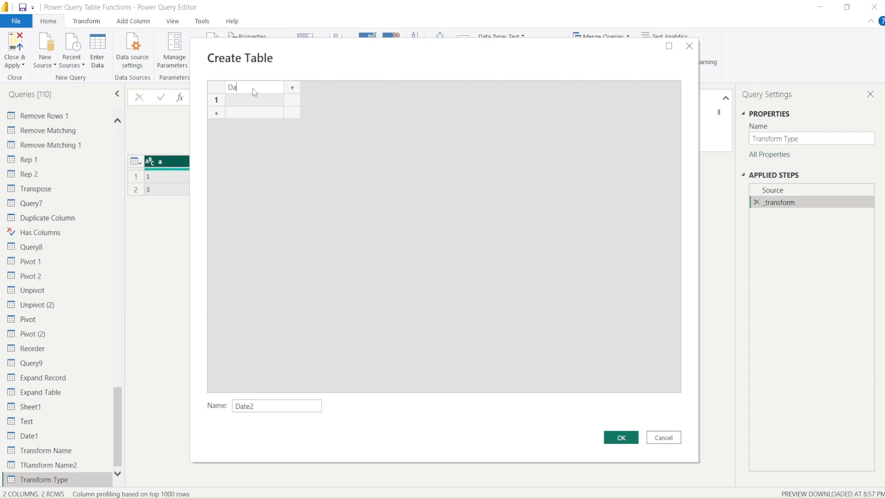
click(248, 101)
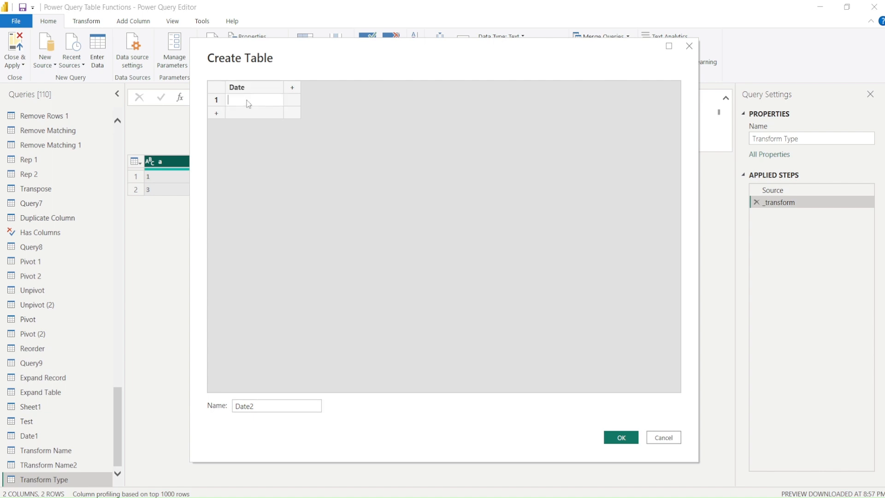
Step: Fill the Date column with 11/03/2022, 13/11/2022 and 11/10/2022, and create the Date2 table
text(11/03/2022)
click(257, 111)
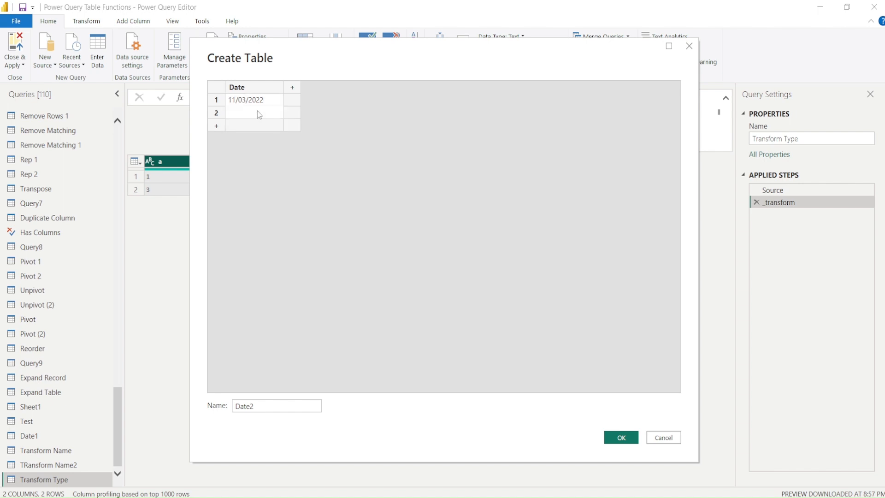
text(13/11/2022)
click(268, 105)
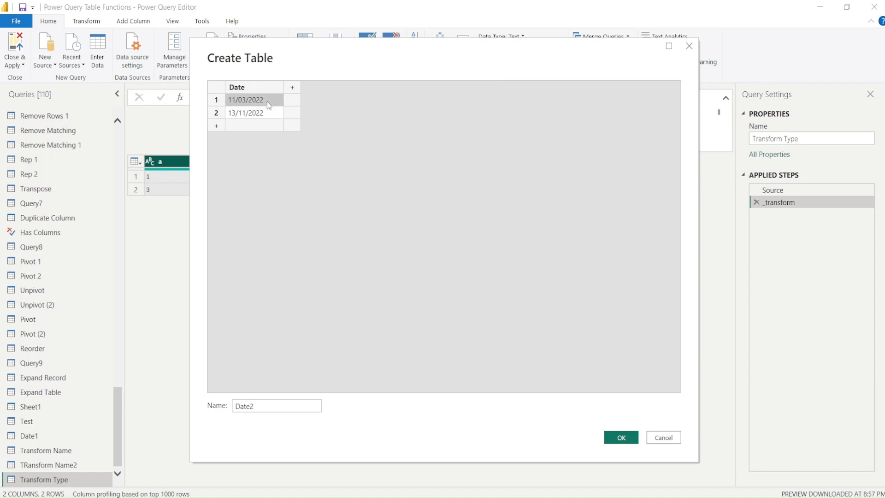
click(235, 117)
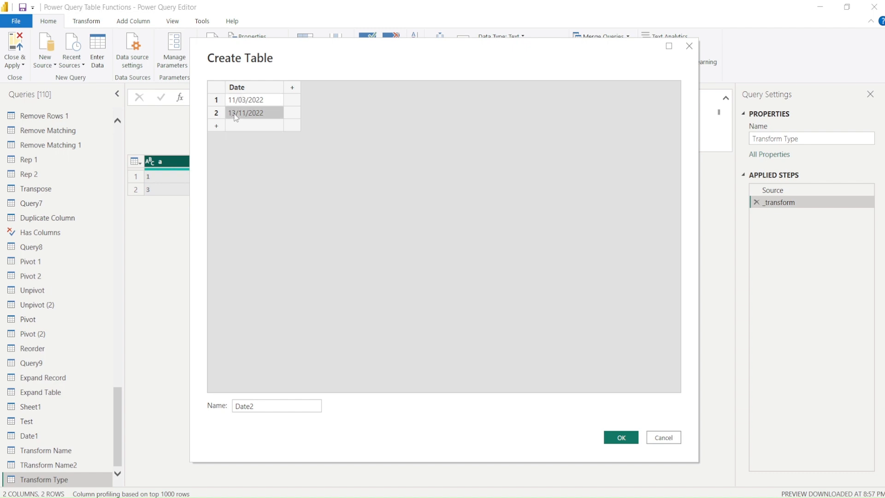
click(237, 127)
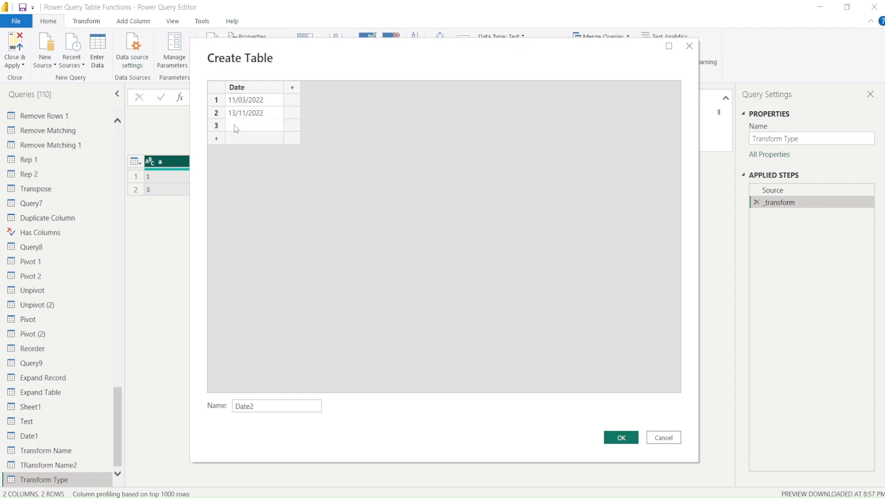
text(11/10/2022)
click(275, 152)
click(614, 435)
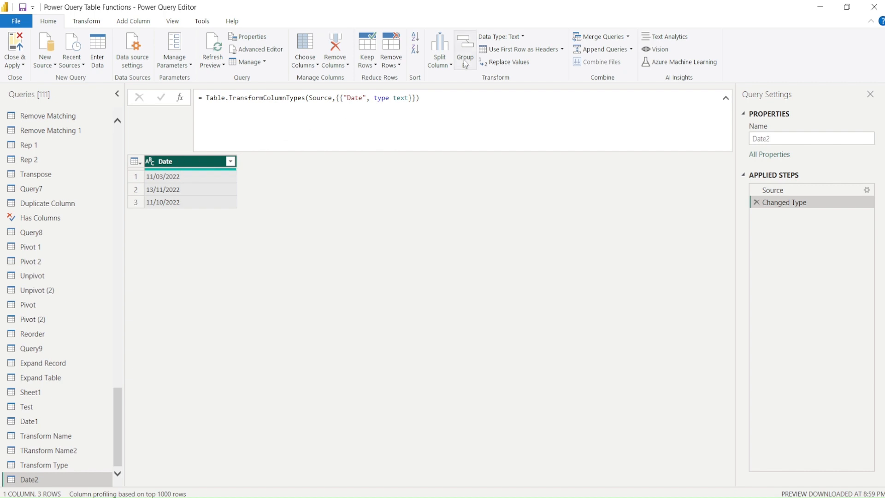
Step: Try converting the Date column to the Date type as a separate applied step, and delete that step
click(501, 36)
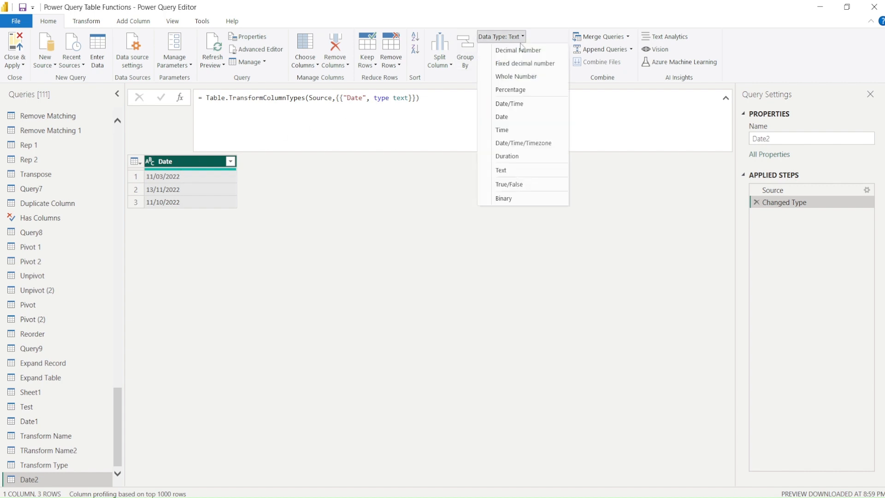
click(516, 119)
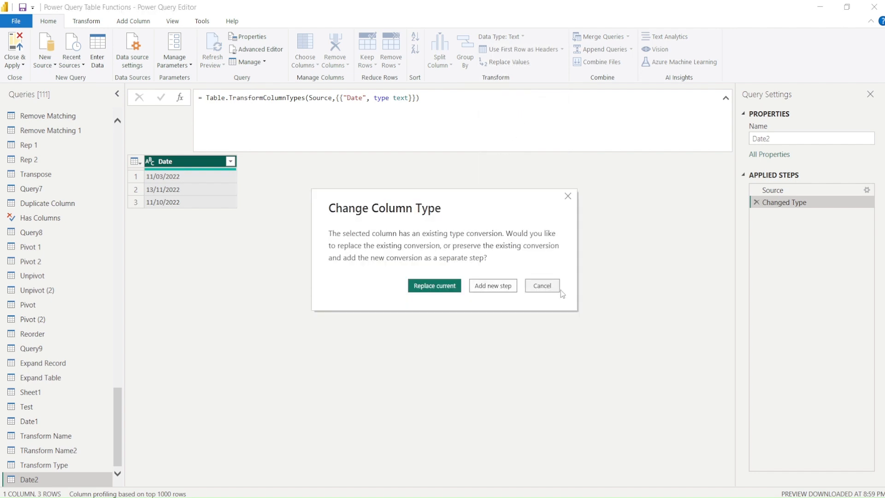
click(502, 290)
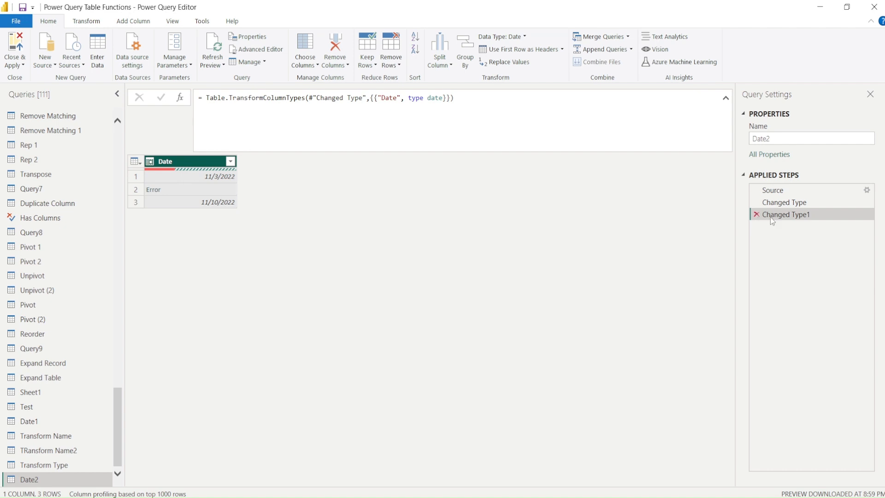
click(757, 215)
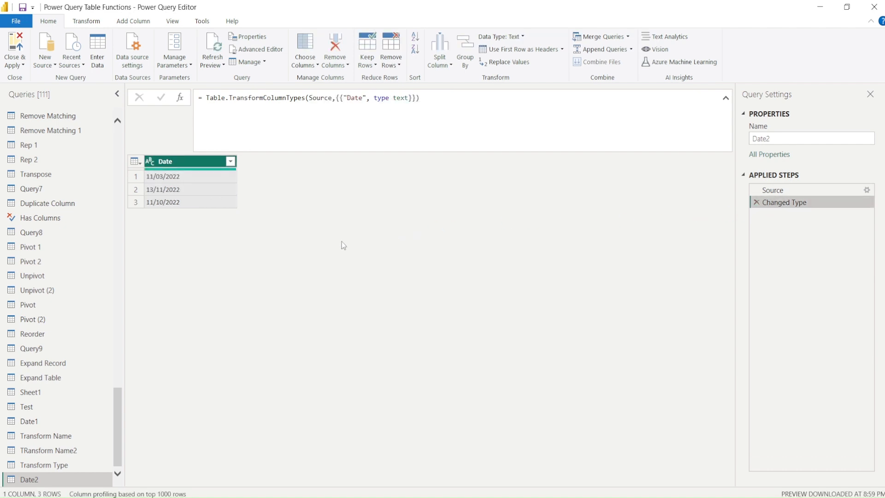
Step: Open the Date2 query's full code and add a _transform step after #"Changed Type" that calls Table.TransformColumnTypes()
right_click(44, 482)
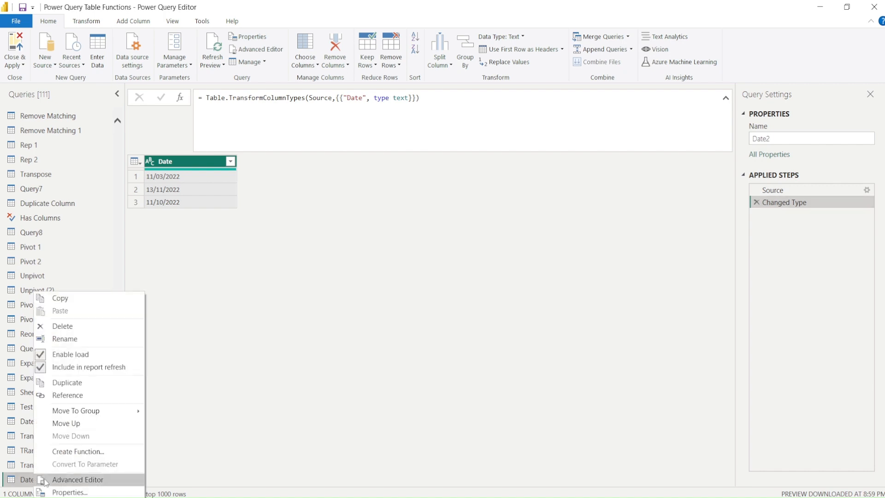
click(76, 481)
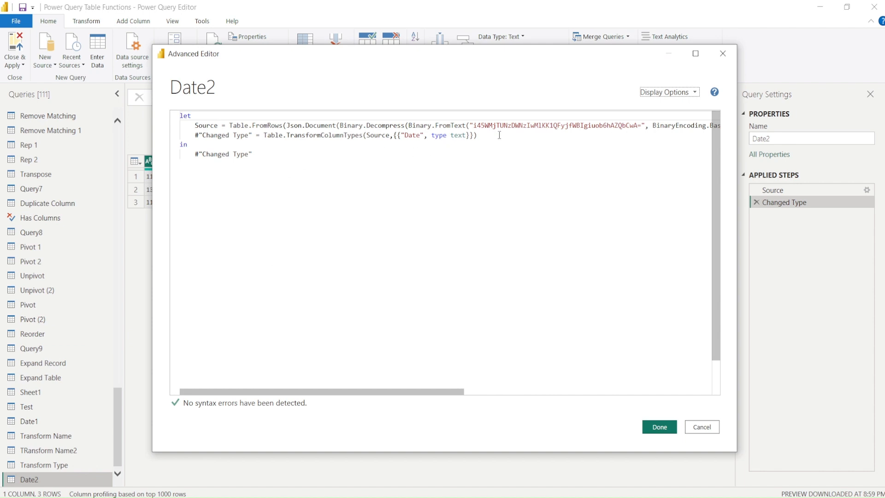
click(500, 135)
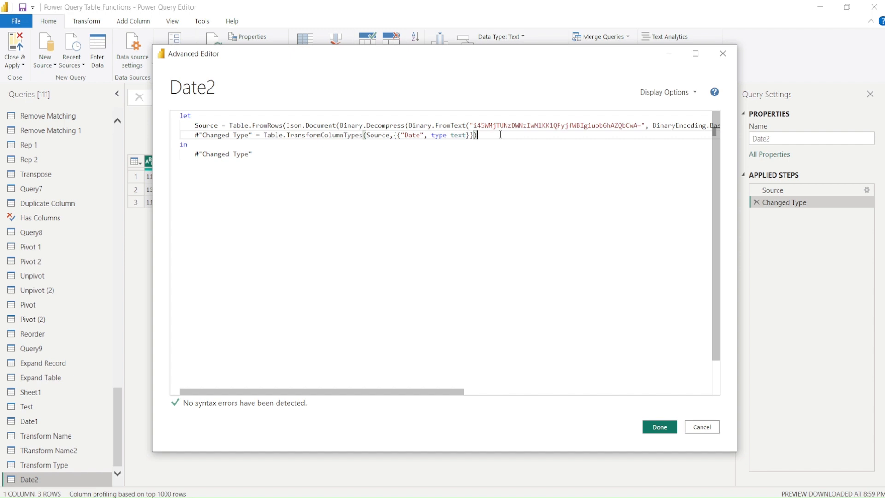
text(,)
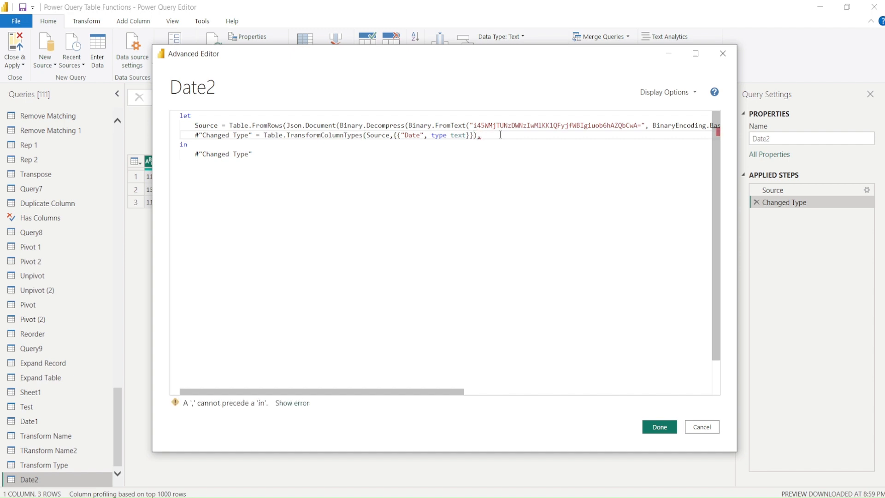
key(Return)
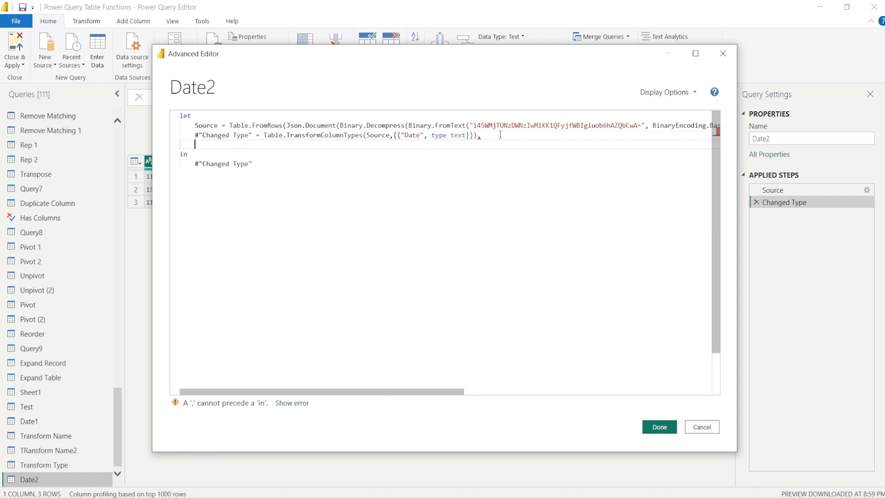
text(_tra)
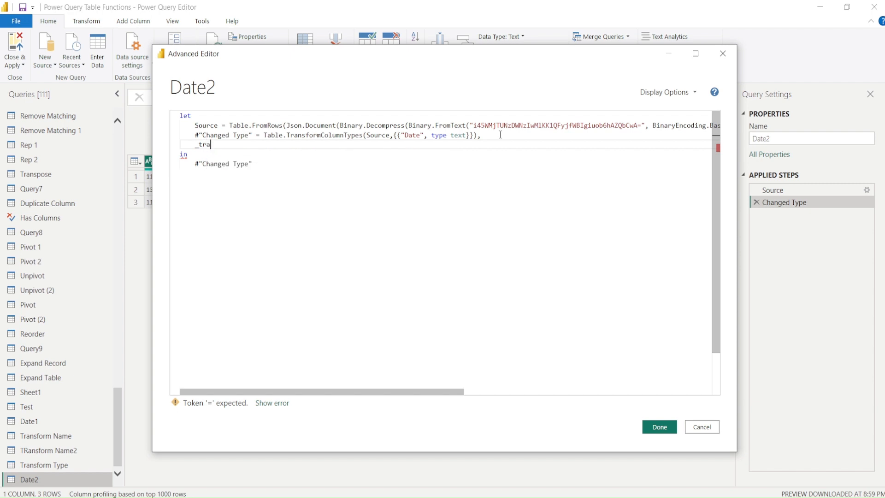
text(nsform = )
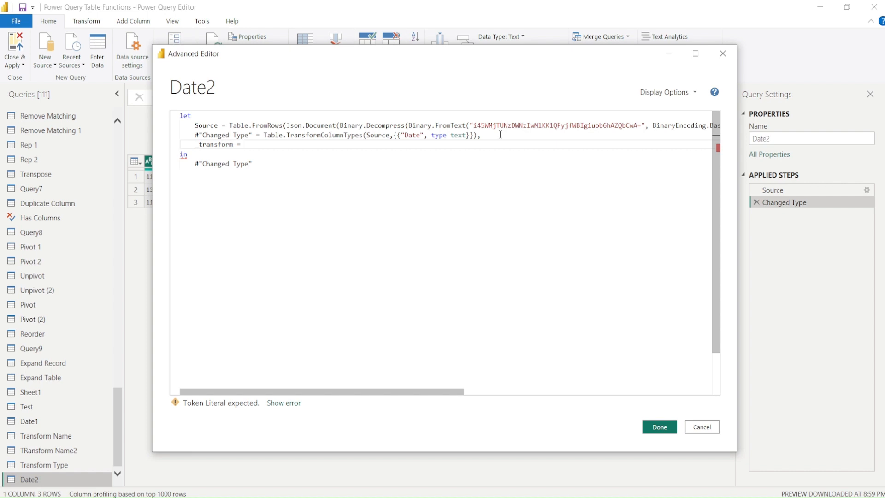
text(Table.)
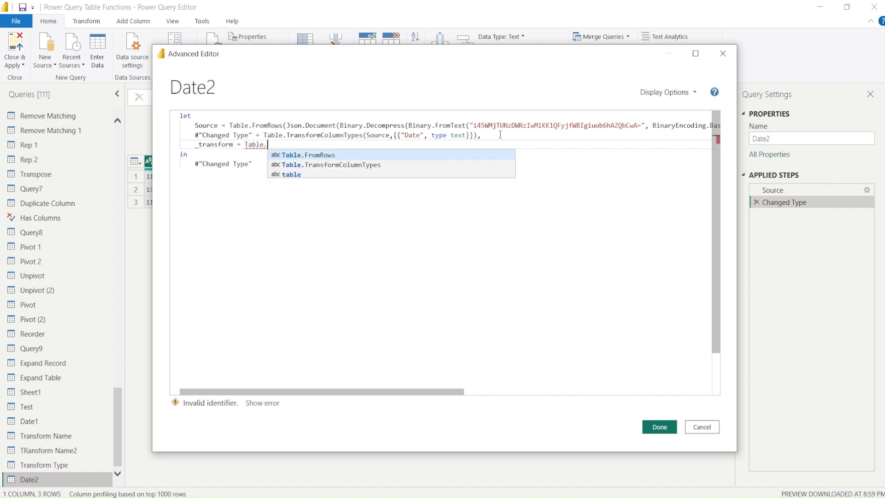
key(Down)
key(Tab)
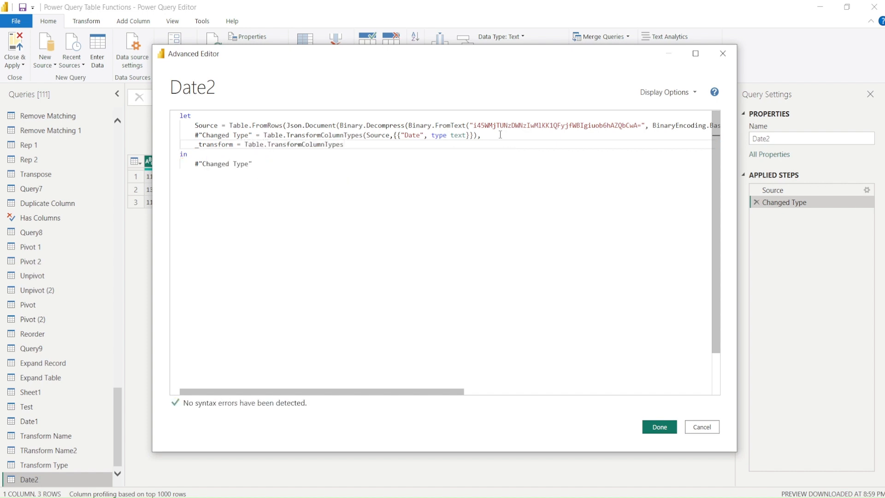
text(()
Step: Pass #"Changed Type" as the table argument of Table.TransformColumnTypes in the _transform step
drag(256, 136, 195, 136)
key(ctrl+c)
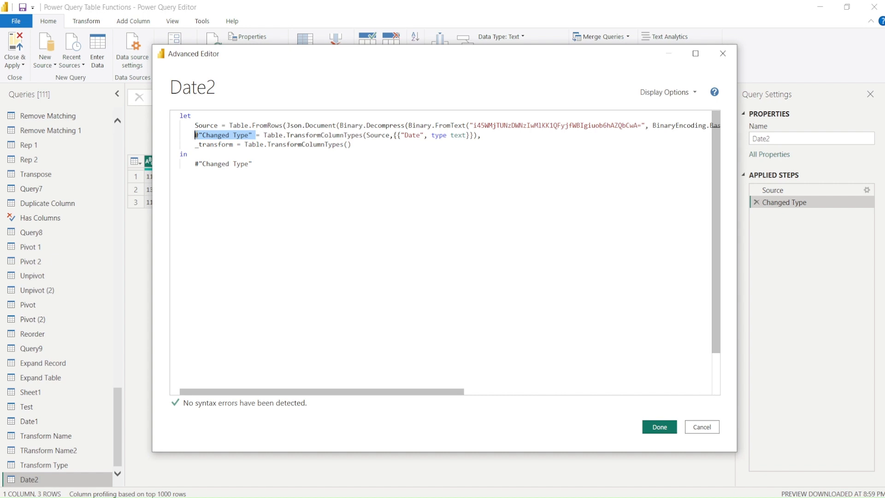
click(349, 145)
key(ctrl+v)
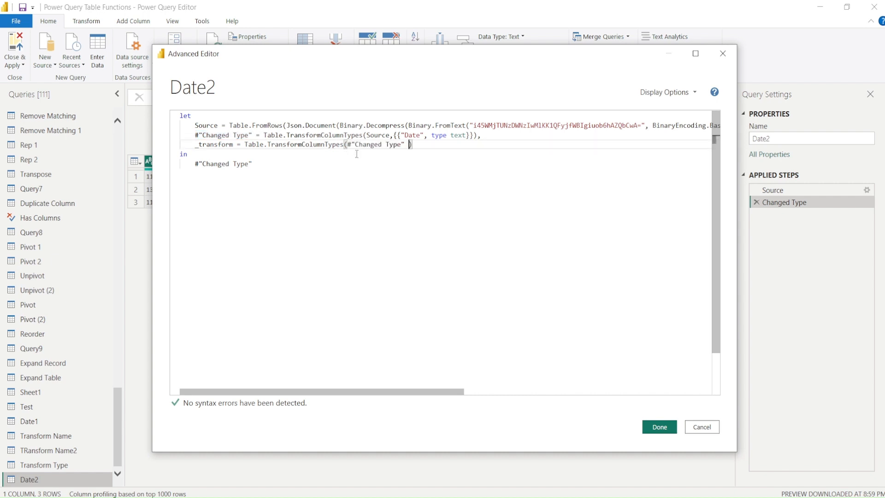
text(, )
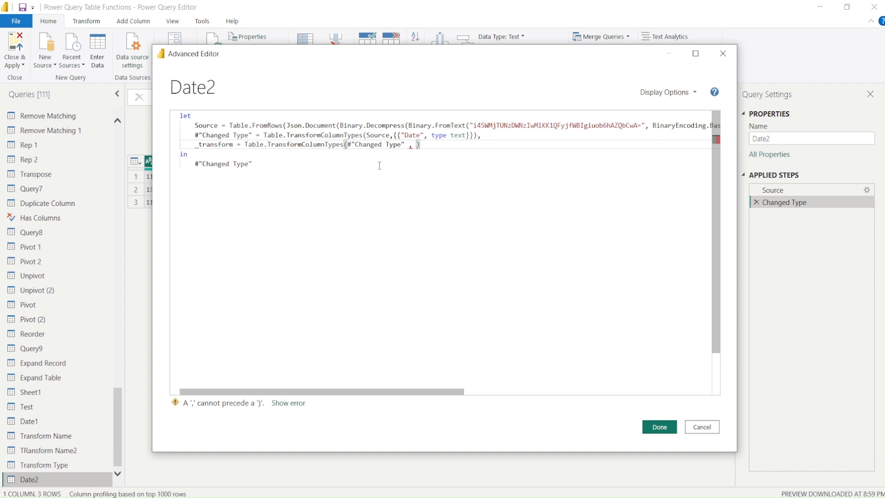
Step: Add {"Date", type date} as the second argument of the _transform step
text({)
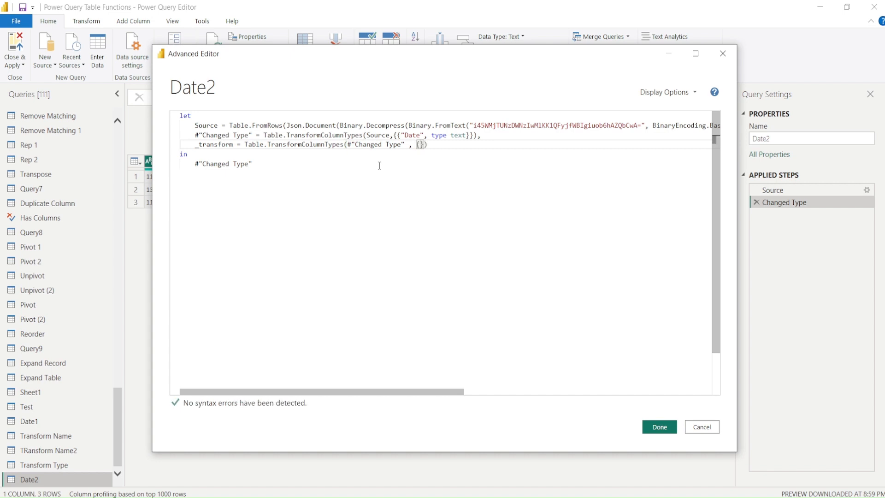
text(")
text(Date)
text(")
text(, type)
text( Da)
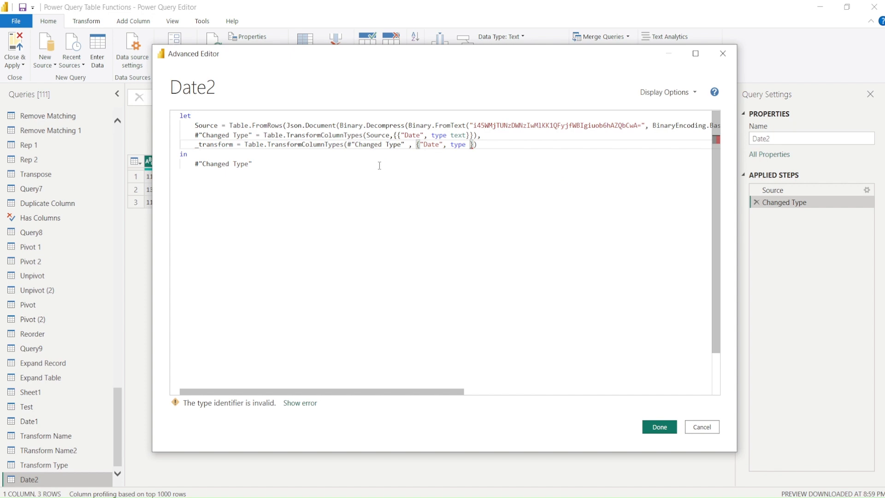
text(te)
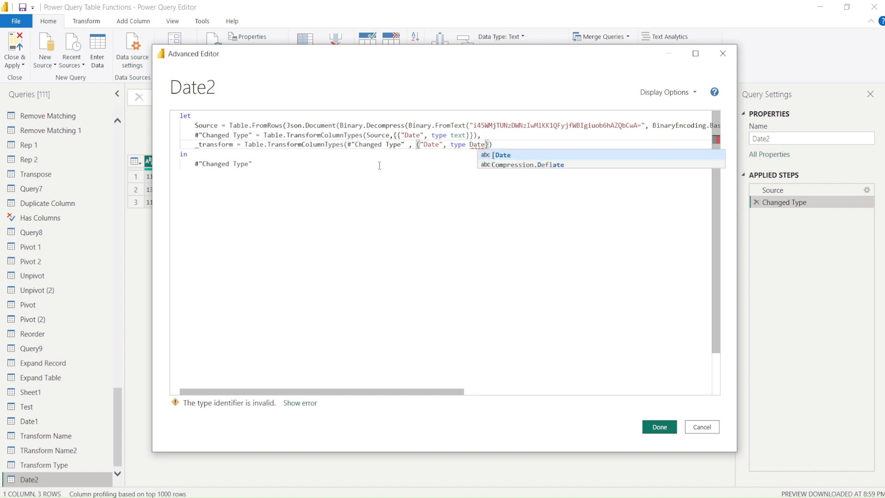
key(BackSpace)
key(BackSpace)
key(BackSpace)
key(BackSpace)
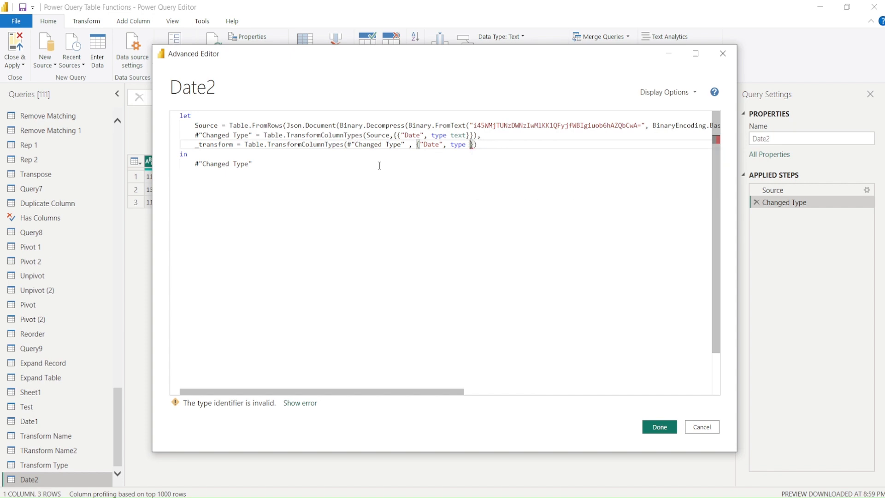
text(date)
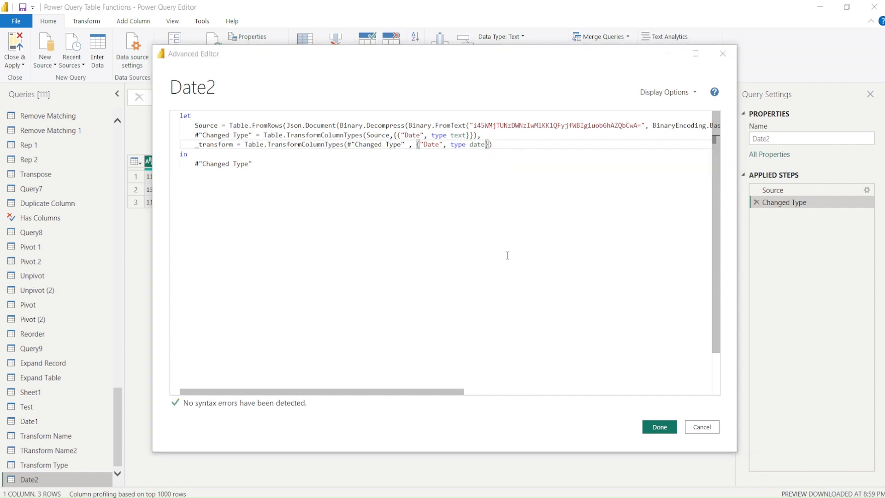
Step: Switch to the Table.TransformColumnTypes documentation in the browser and copy the "en-US" culture argument from Example 1's usage code
key(alt+Tab)
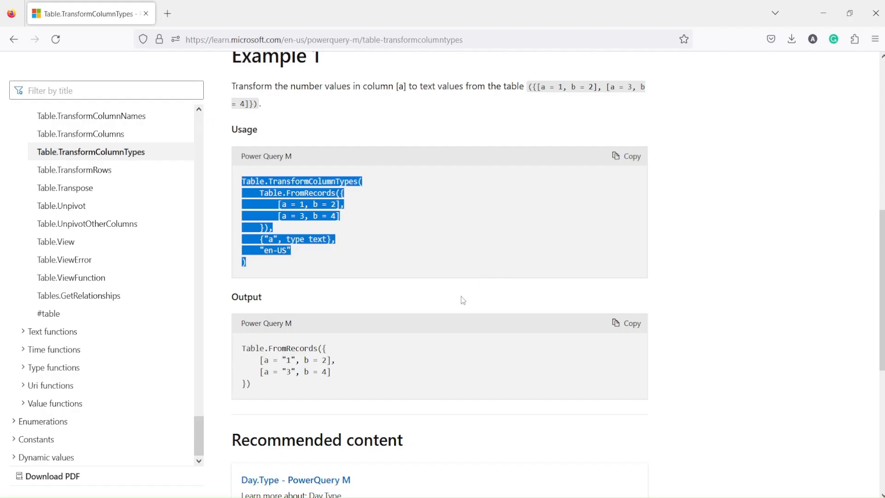
click(286, 254)
drag(341, 241, 294, 253)
key(ctrl+c)
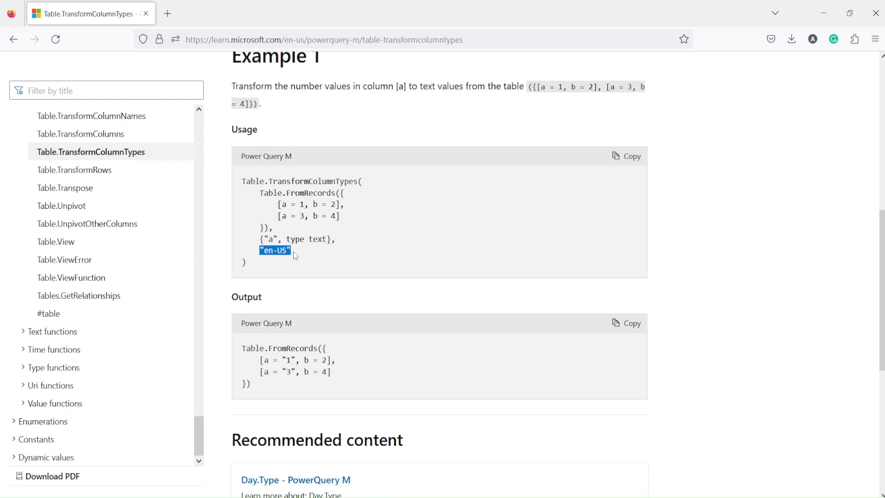
Step: Return to the Date2 code in Power Query Editor and add the copied culture as _transform's third argument, changed to "en-GB"
key(alt+Tab)
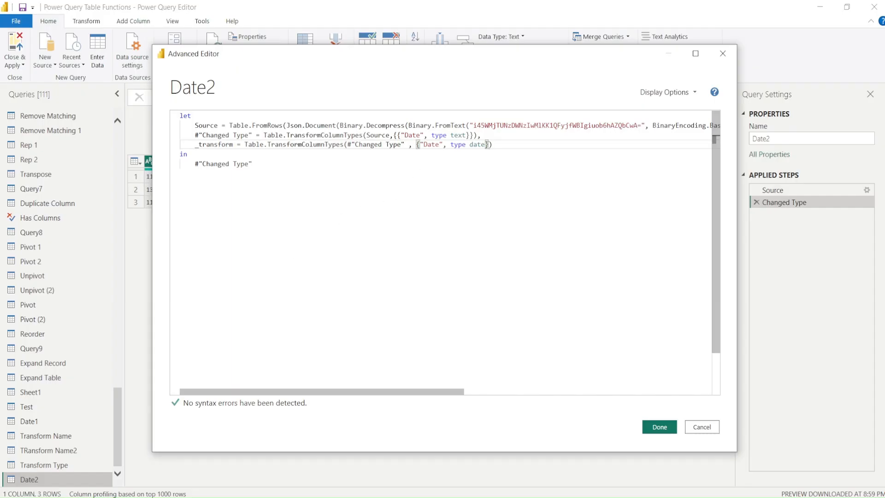
click(489, 145)
text(,)
key(ctrl+v)
key(Left)
key(BackSpace)
key(BackSpace)
text(GB)
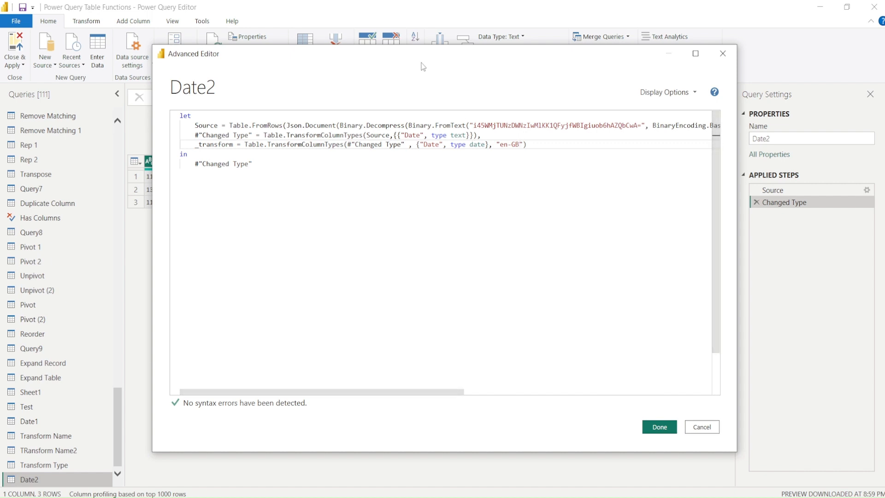
Step: Replace #"Changed Type" after the in keyword with _transform so the Date2 query returns that step
drag(424, 66, 486, 66)
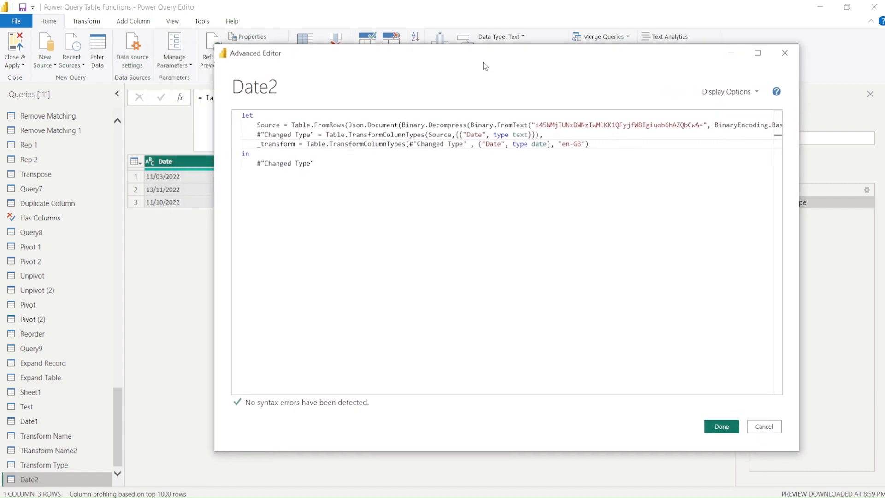
click(592, 144)
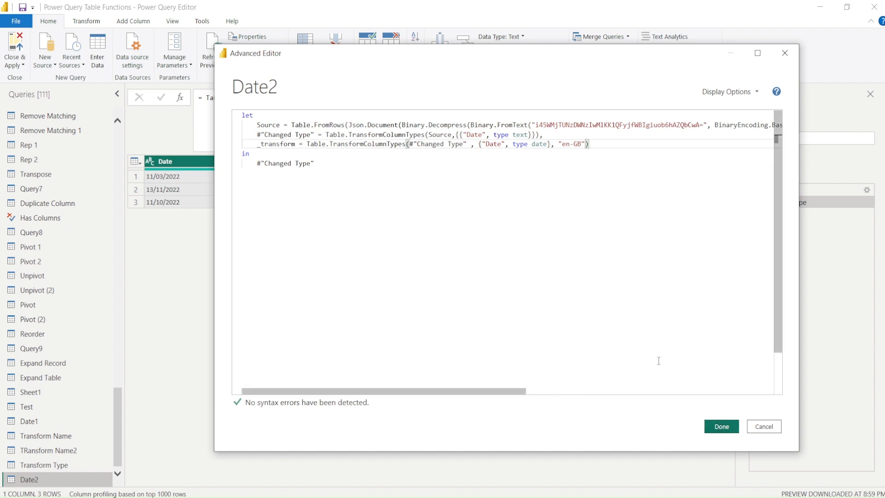
double_click(275, 143)
key(ctrl+c)
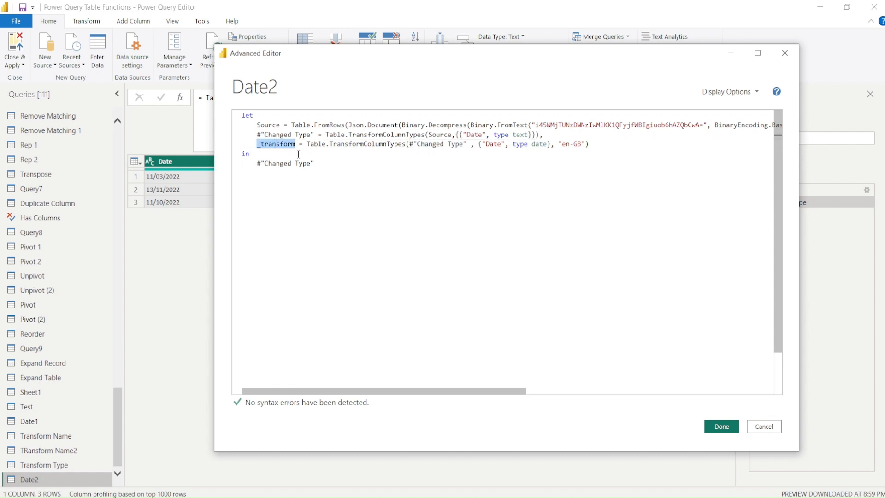
drag(314, 164, 254, 164)
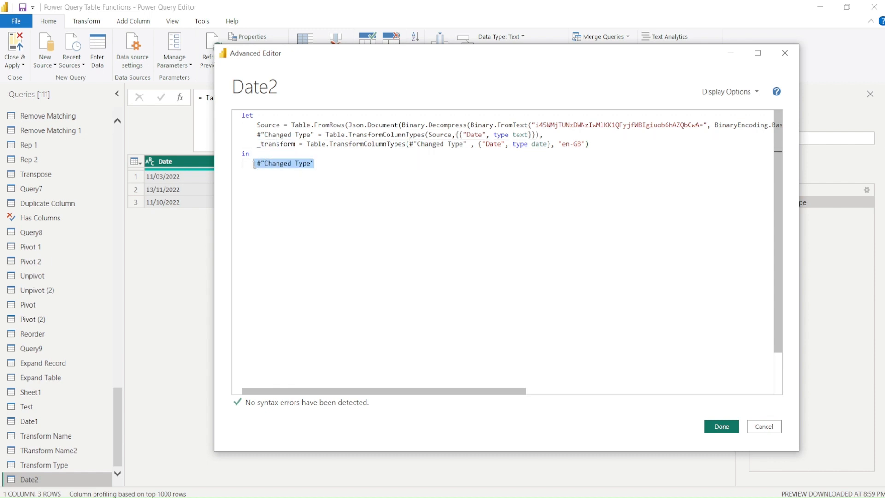
key(ctrl+v)
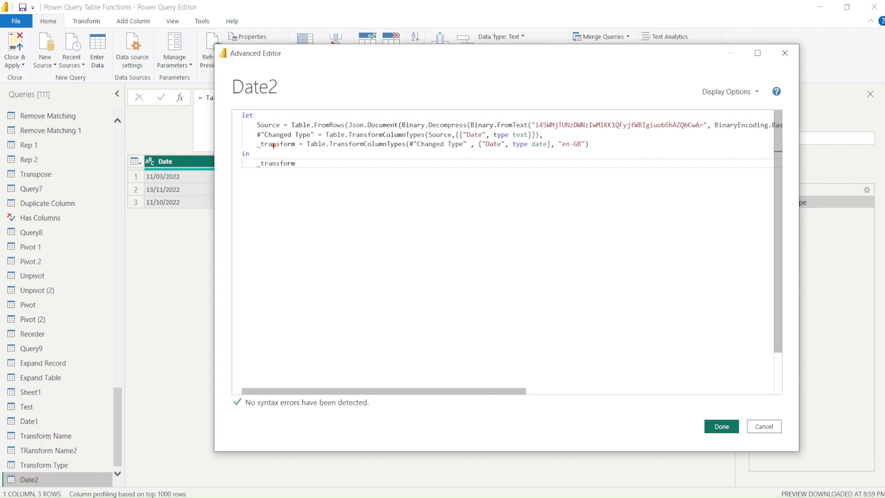
mouse_move(273, 146)
mouse_down()
mouse_move(278, 162)
mouse_move(336, 149)
mouse_move(467, 152)
mouse_up()
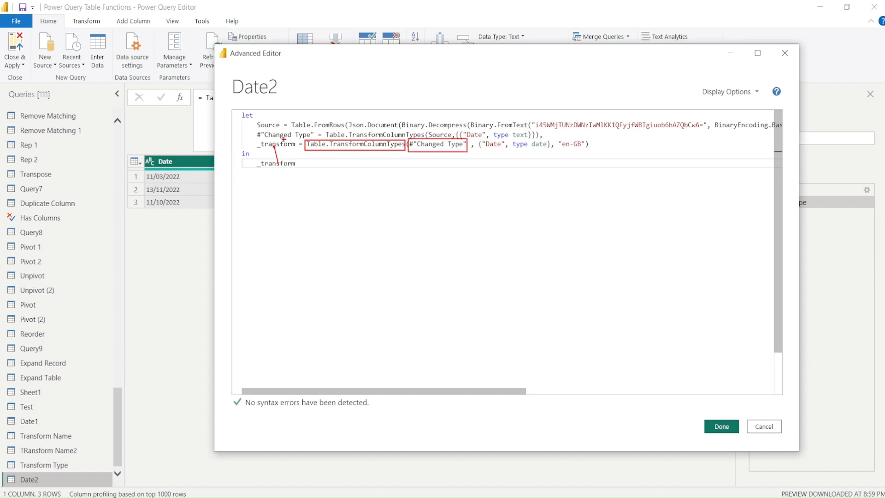
mouse_move(411, 141)
mouse_down()
mouse_move(293, 133)
mouse_move(275, 144)
mouse_up()
drag(473, 136, 587, 152)
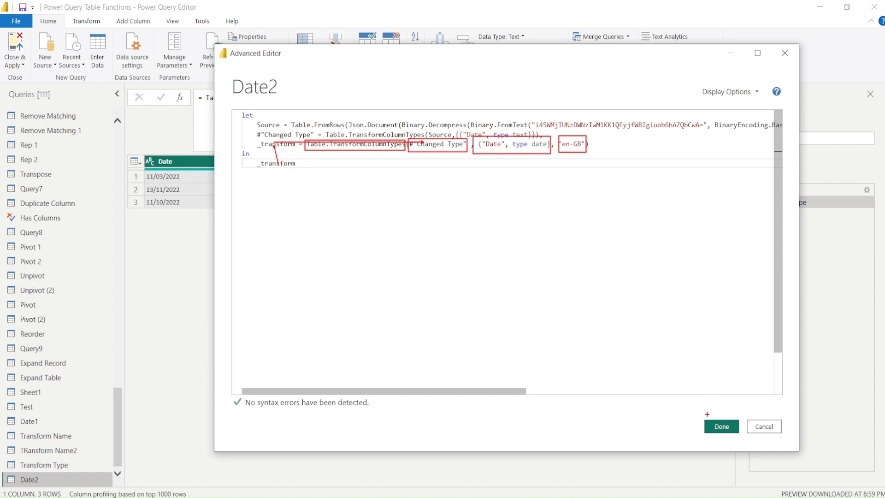
key(Escape)
Step: Apply the edited Date2 code and compare the dates in the Source step with those in the _transform step
click(714, 426)
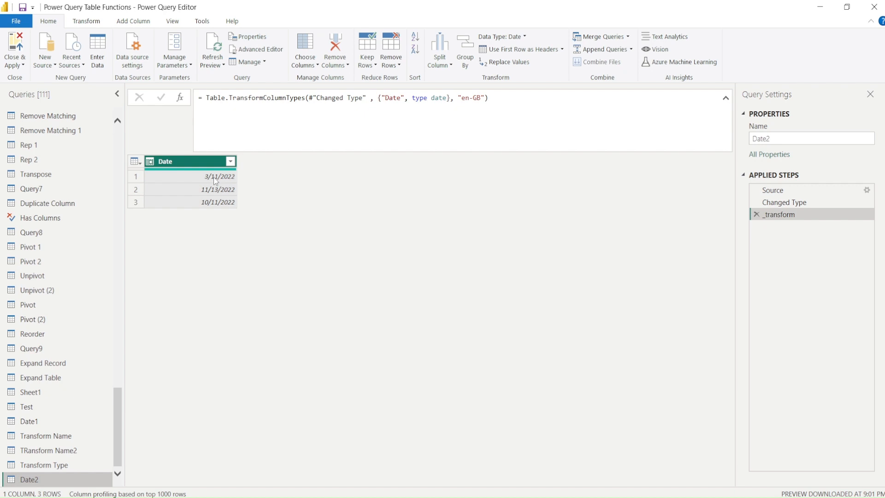
click(777, 190)
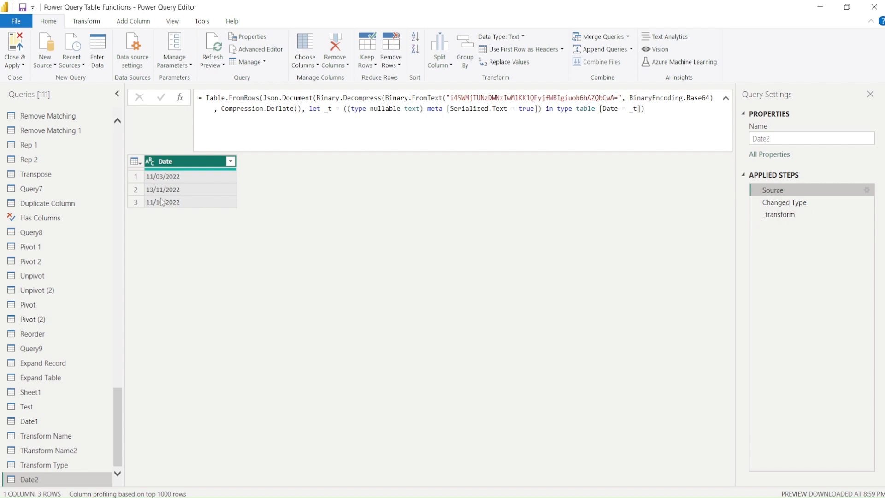
click(786, 220)
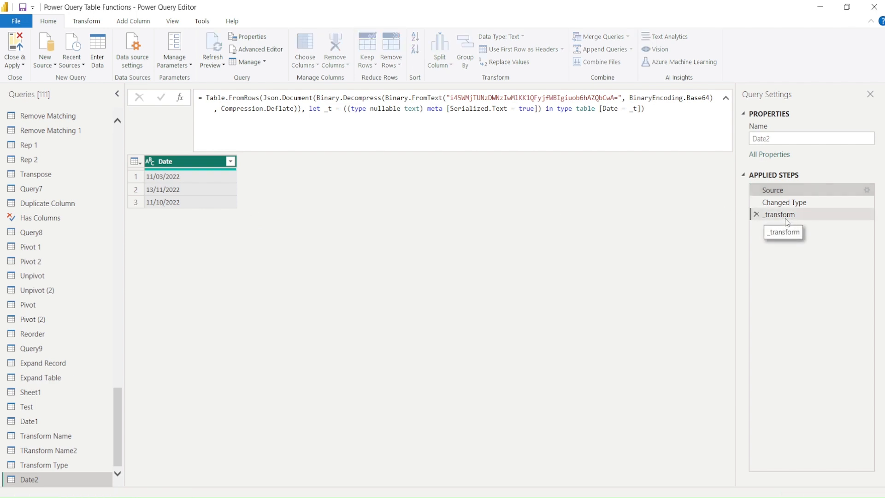